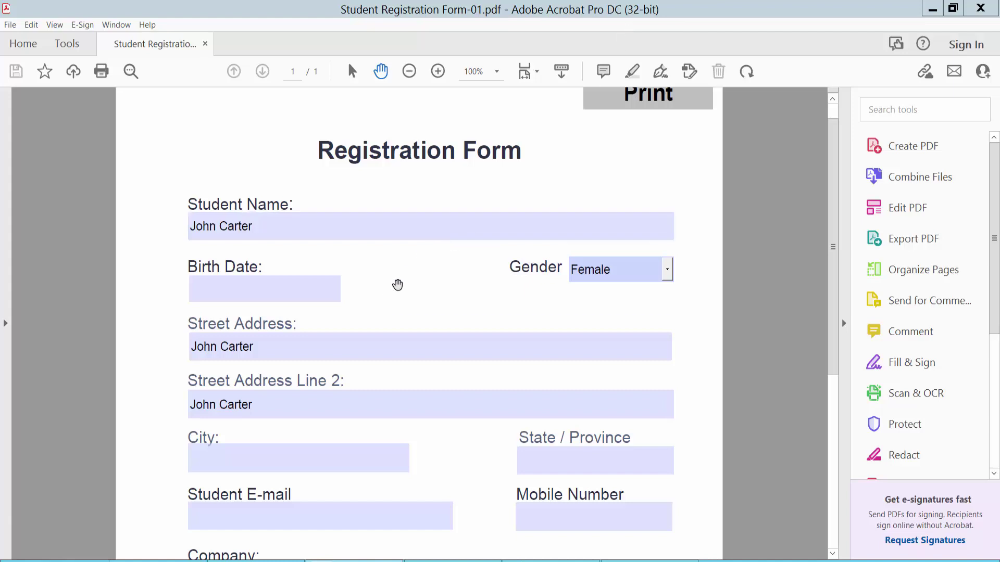
Select the existing name text inside the Student Name field.
scroll(406, 281, "up", 1)
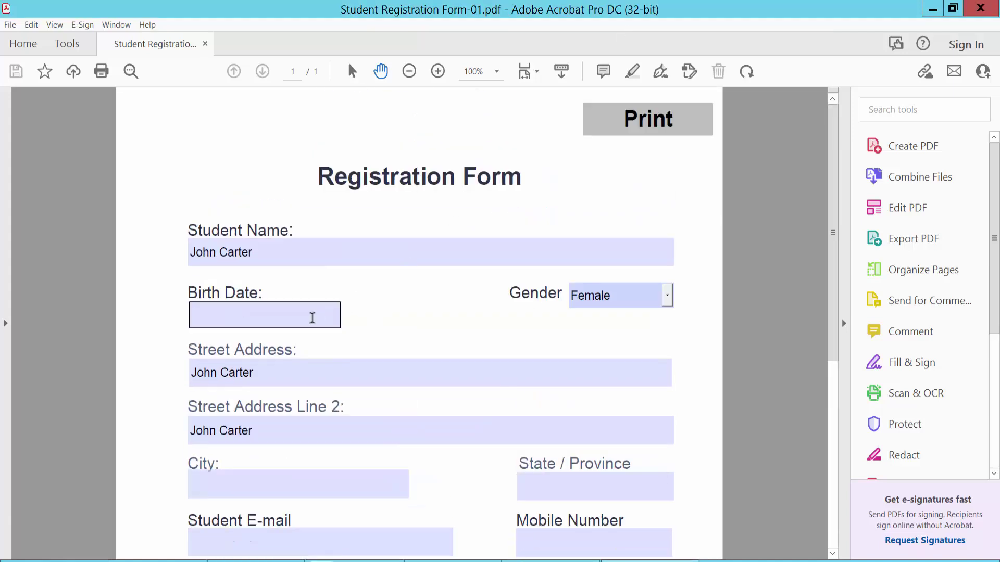
left_click(397, 259)
scroll(458, 205, "down", 3)
scroll(454, 207, "up", 3)
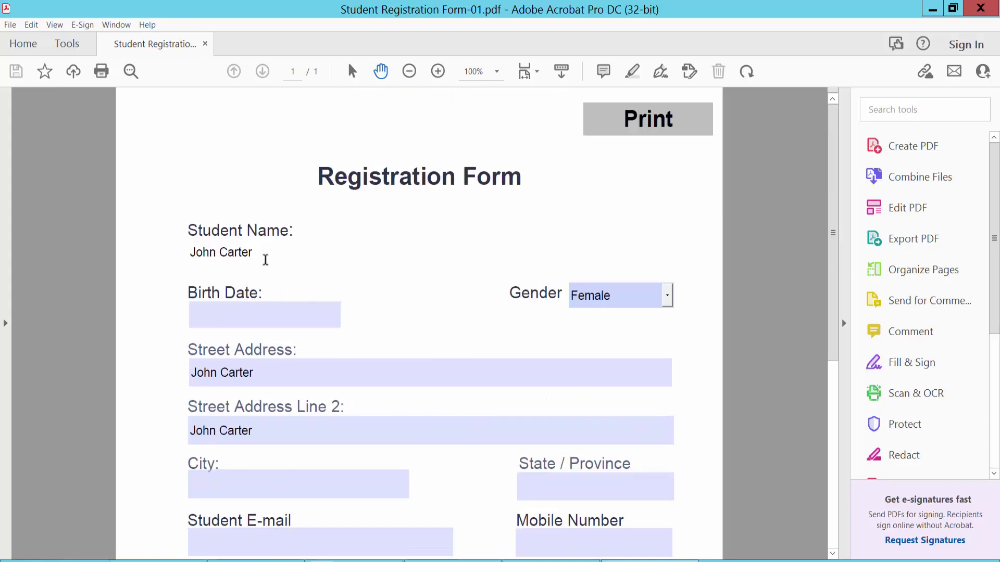
left_click_drag(272, 255, 188, 252)
left_click(260, 253)
left_click_drag(262, 253, 191, 254)
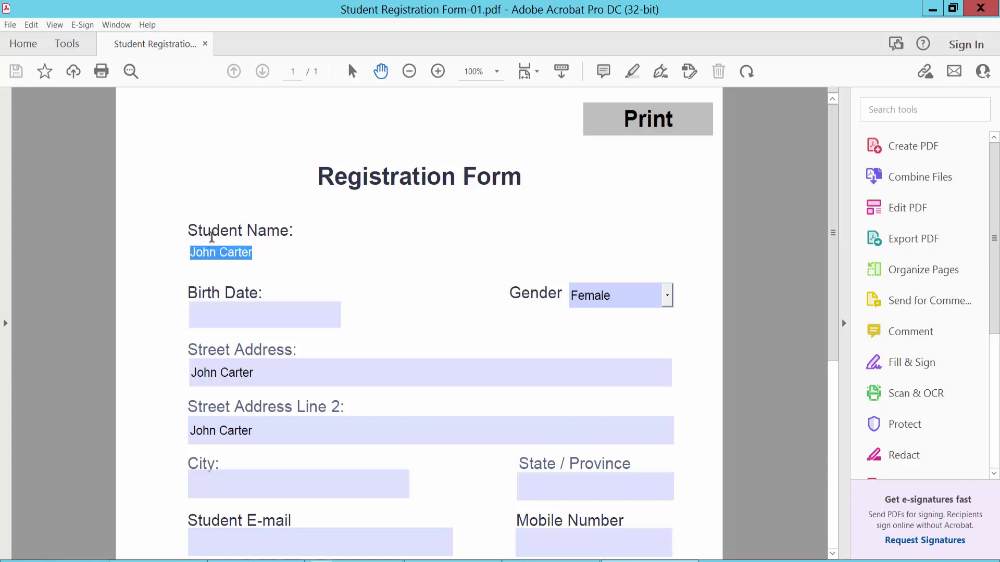
Switch to Prepare Form mode and select the Student Name field.
left_click(73, 46)
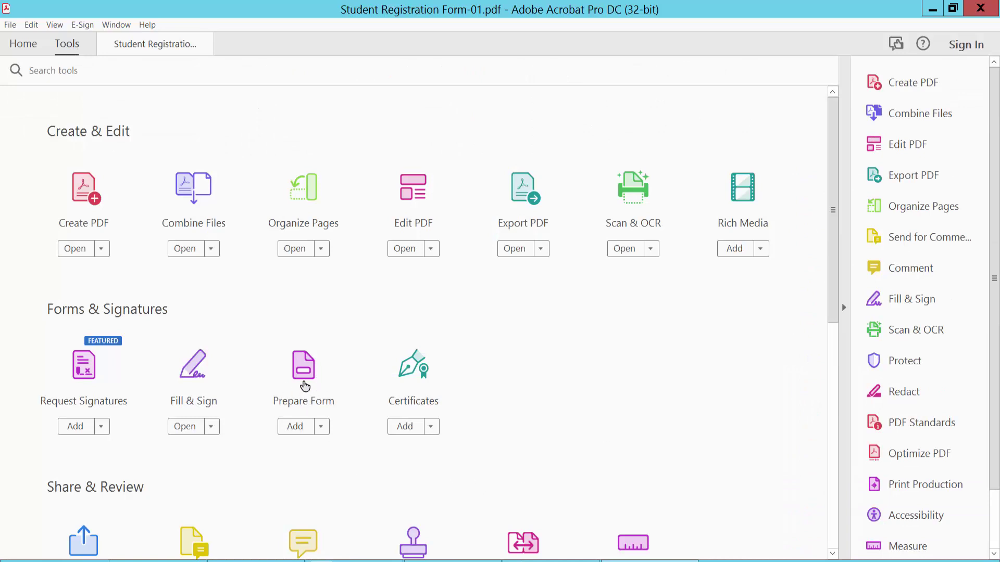
left_click(304, 371)
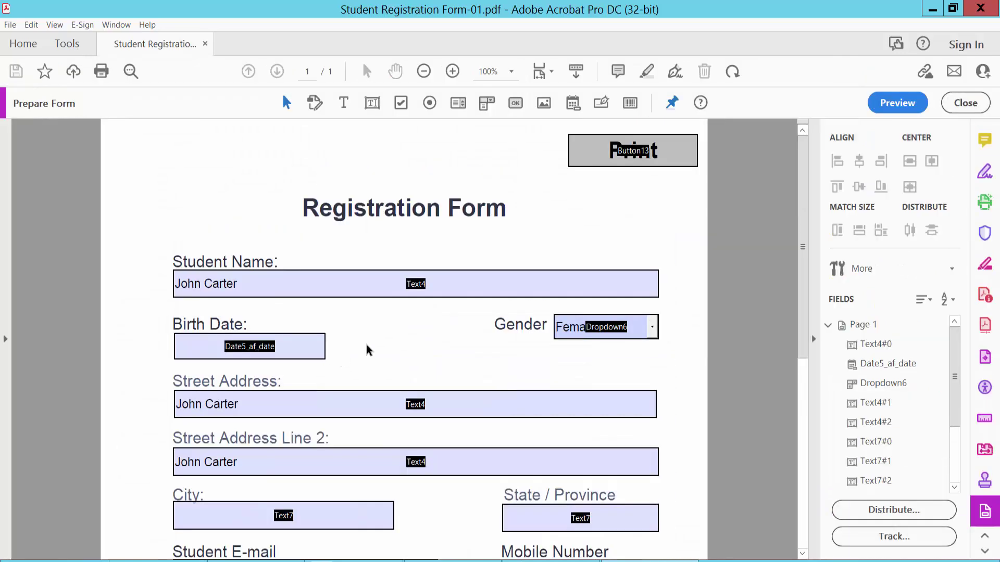
left_click(342, 290)
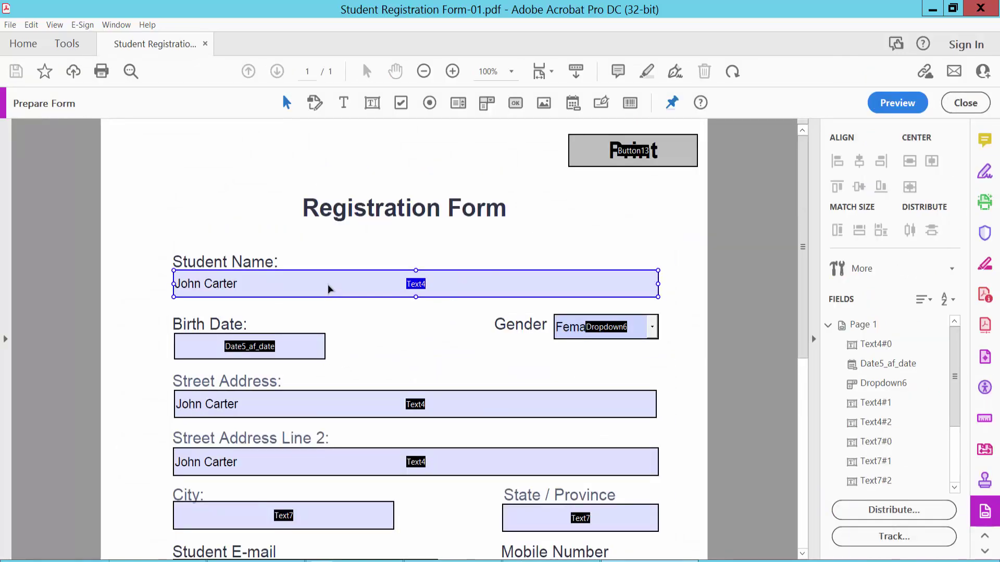
left_click(328, 289)
Open the Text4 field's properties on the General tab and check its Visible setting.
right_click(332, 288)
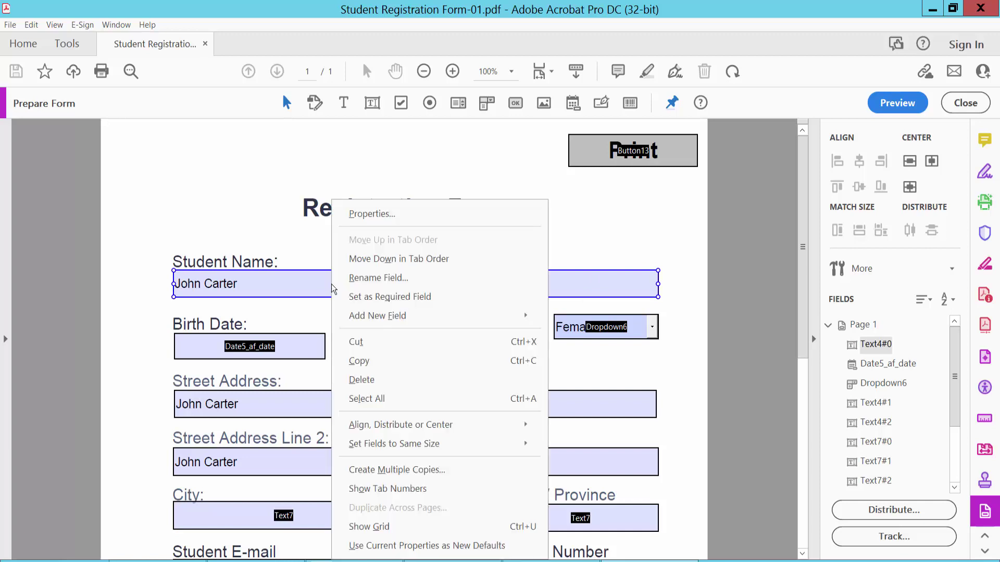
left_click(374, 214)
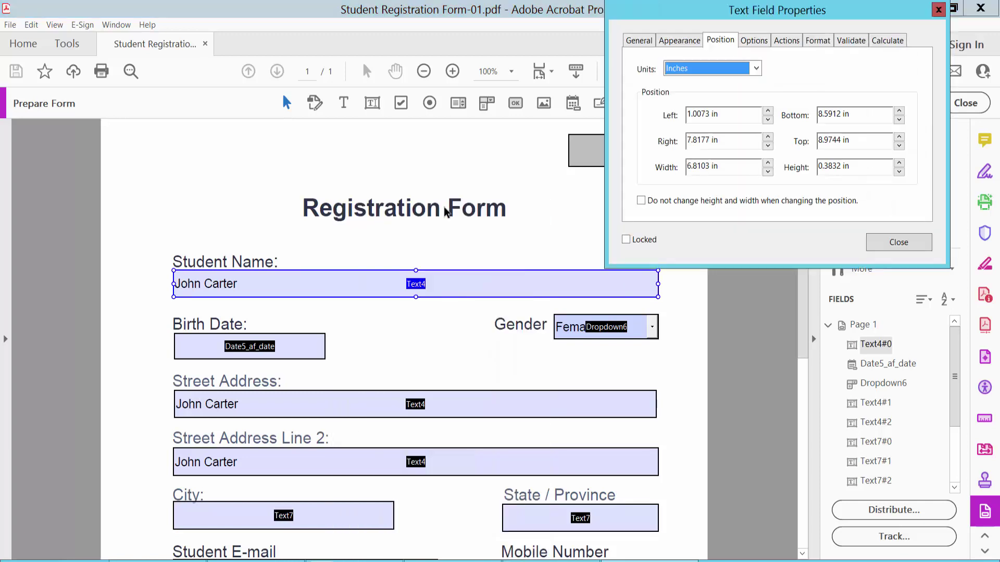
left_click_drag(658, 13, 577, 124)
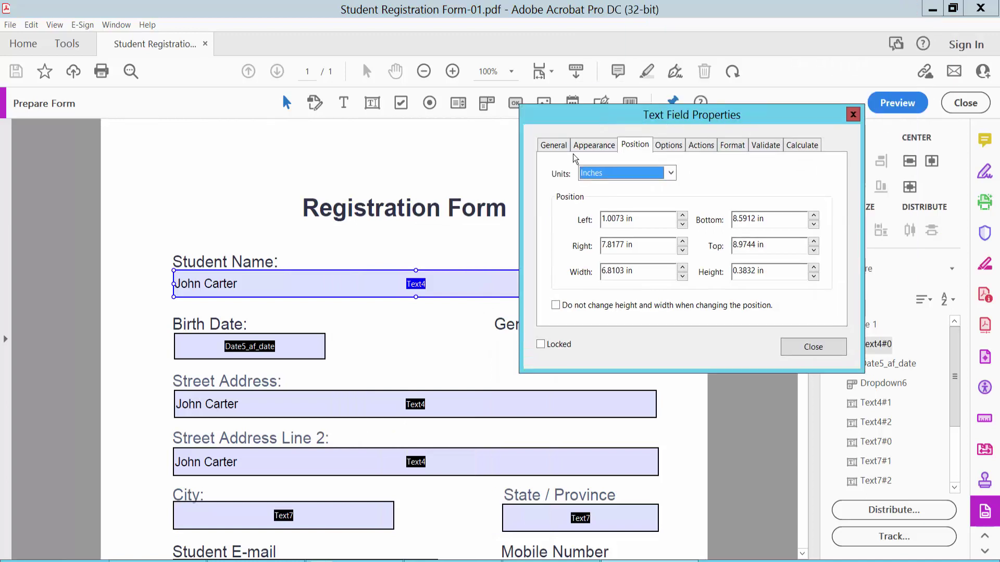
left_click(553, 146)
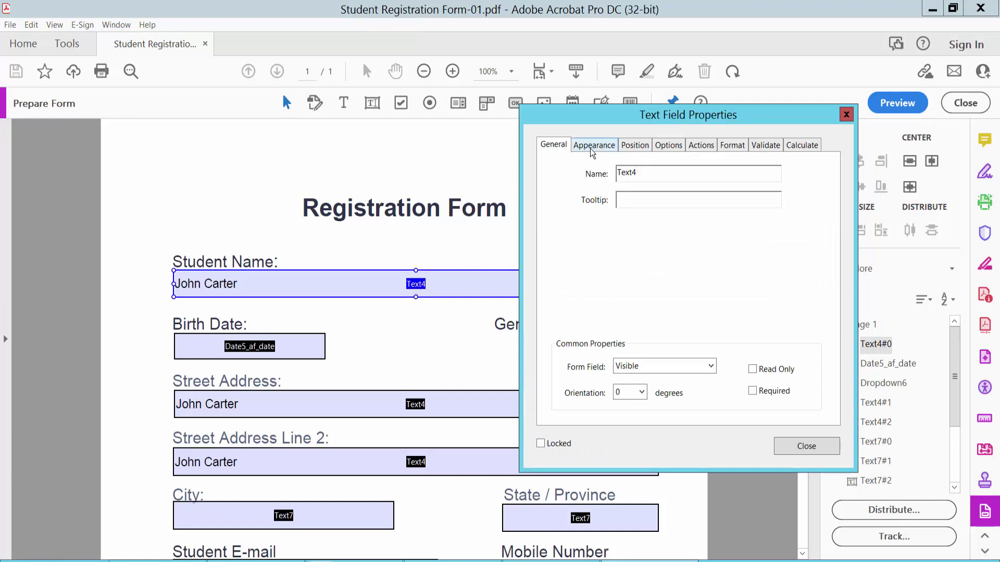
left_click(708, 367)
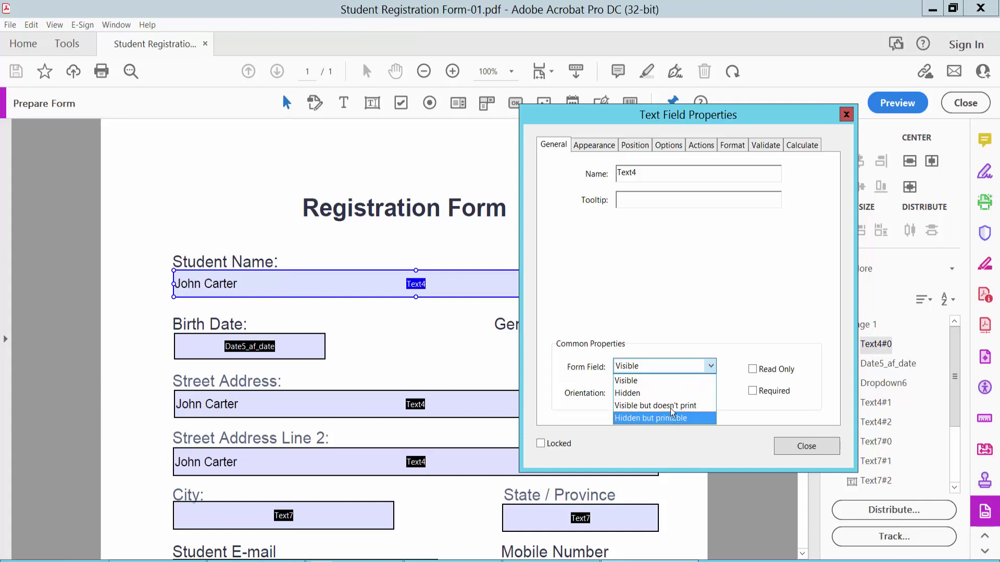
Keep the field Visible and set its border colour to blue.
left_click(669, 380)
left_click(598, 146)
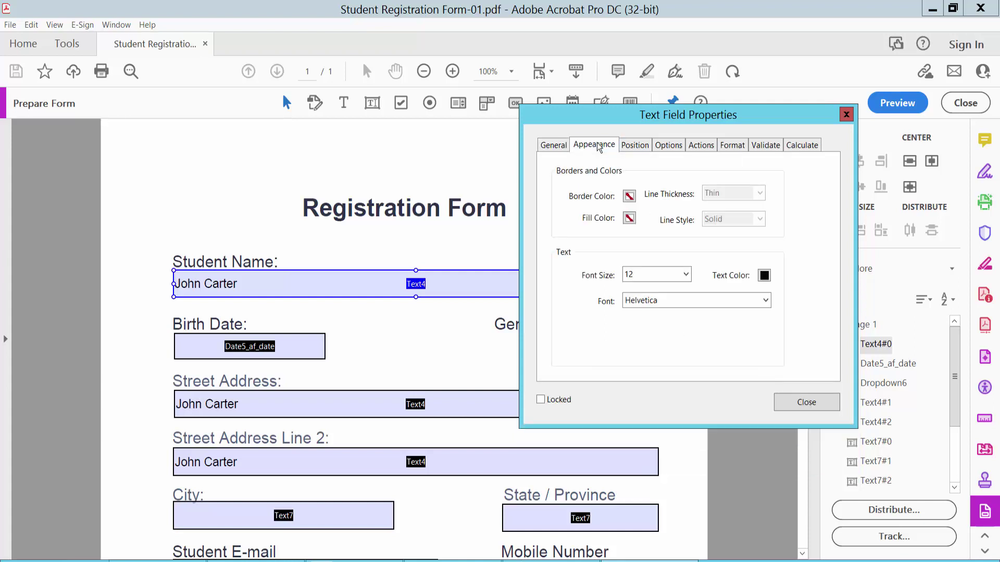
mouse_move(605, 117)
left_mouse_down()
mouse_move(598, 95)
mouse_move(595, 107)
left_mouse_up()
left_click(619, 188)
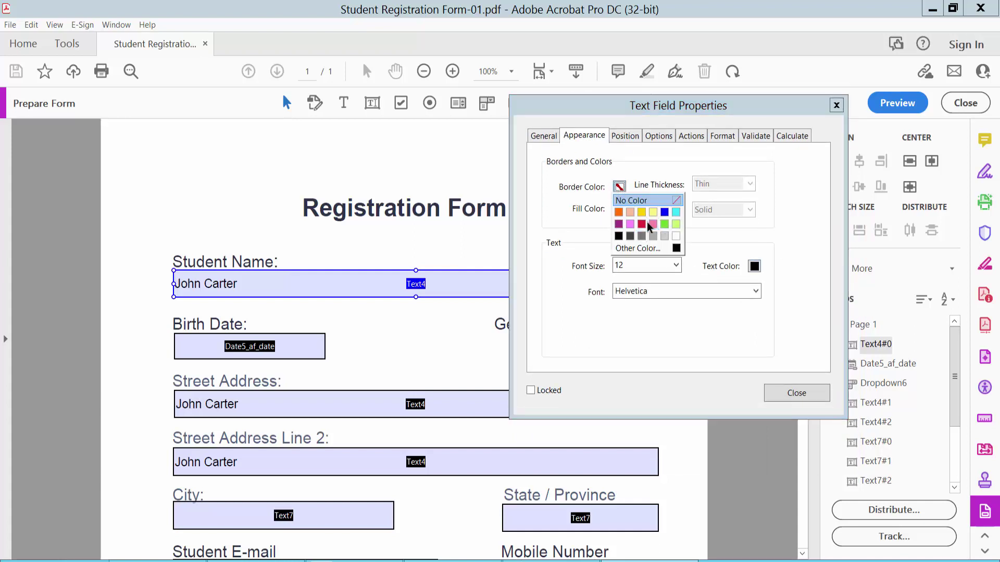
left_click(664, 213)
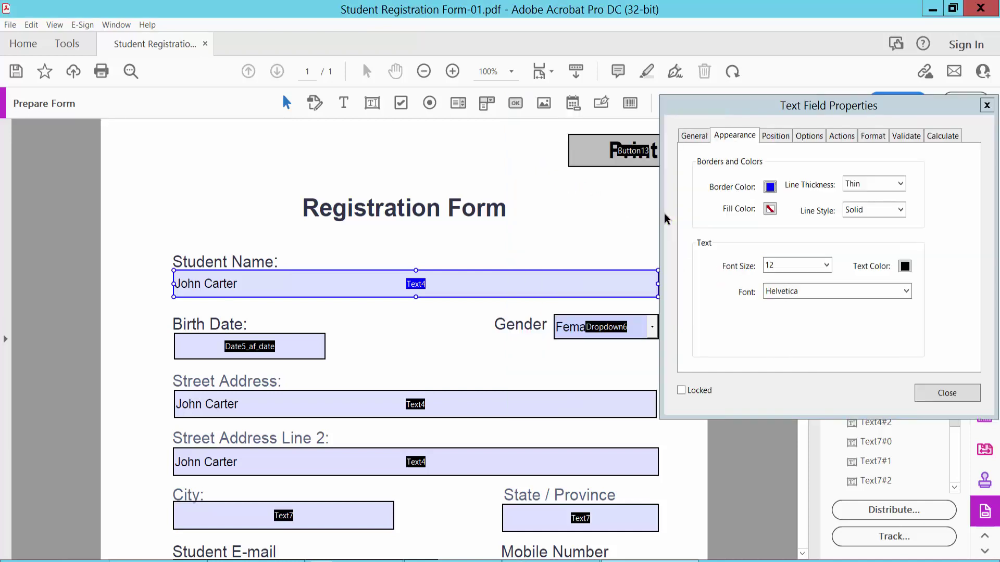
Set Medium border thickness, grey fill colour and Dashed line style.
left_click_drag(705, 103, 545, 104)
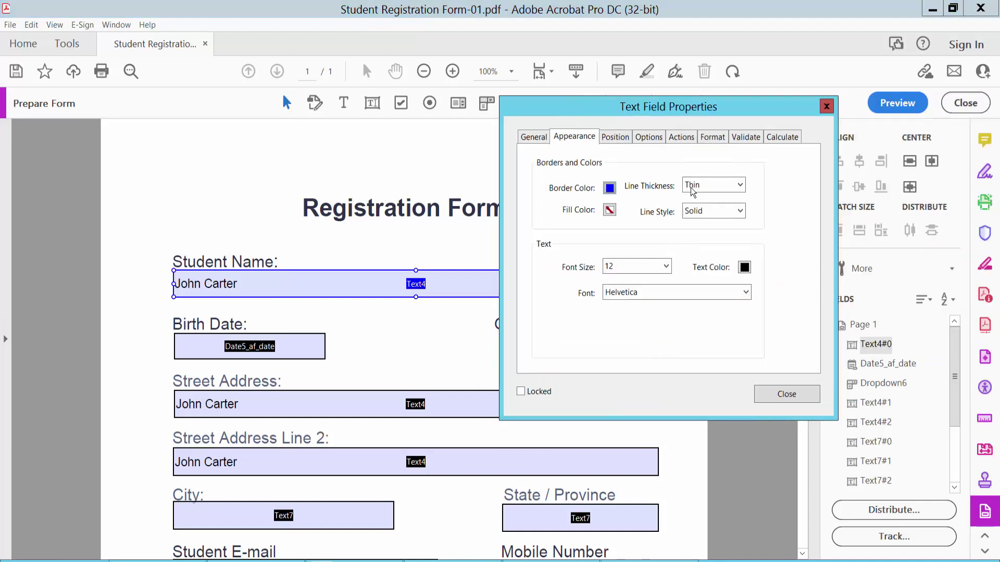
left_click(739, 184)
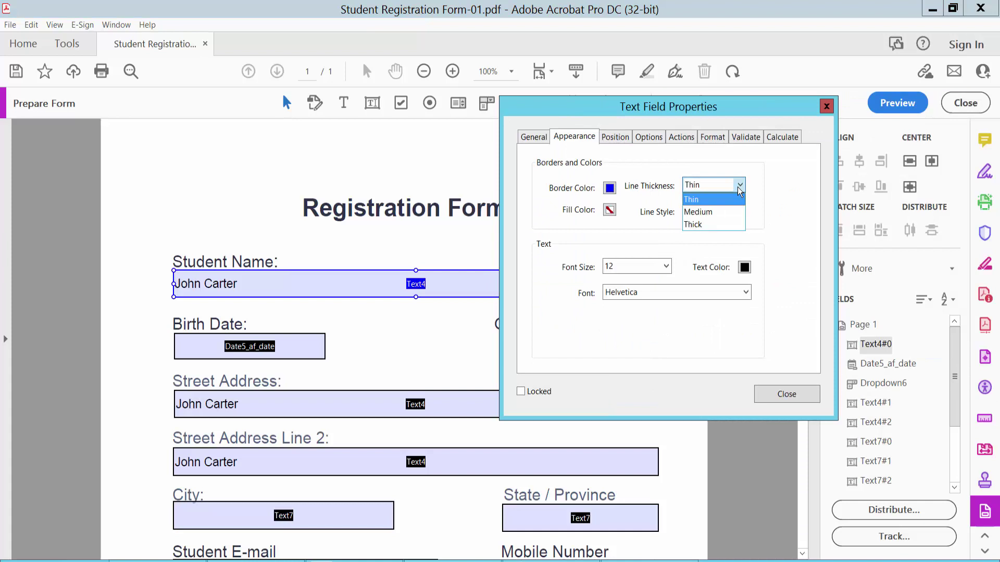
left_click(700, 211)
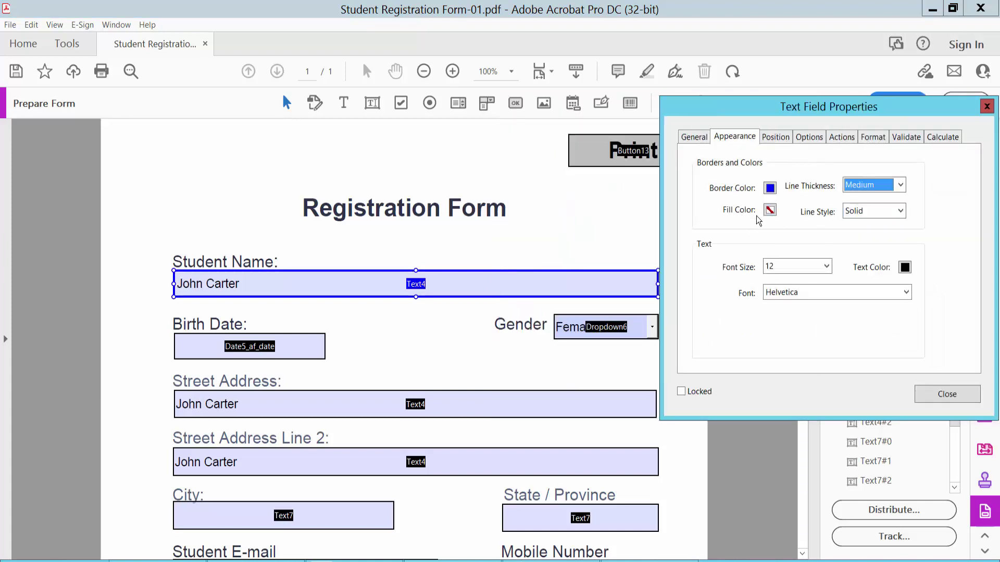
left_click(771, 210)
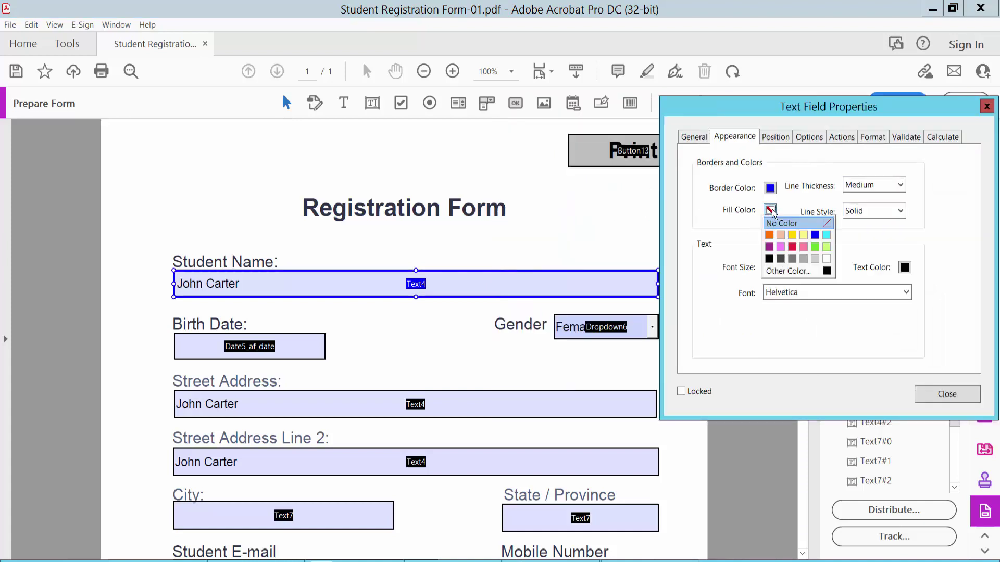
left_click(801, 259)
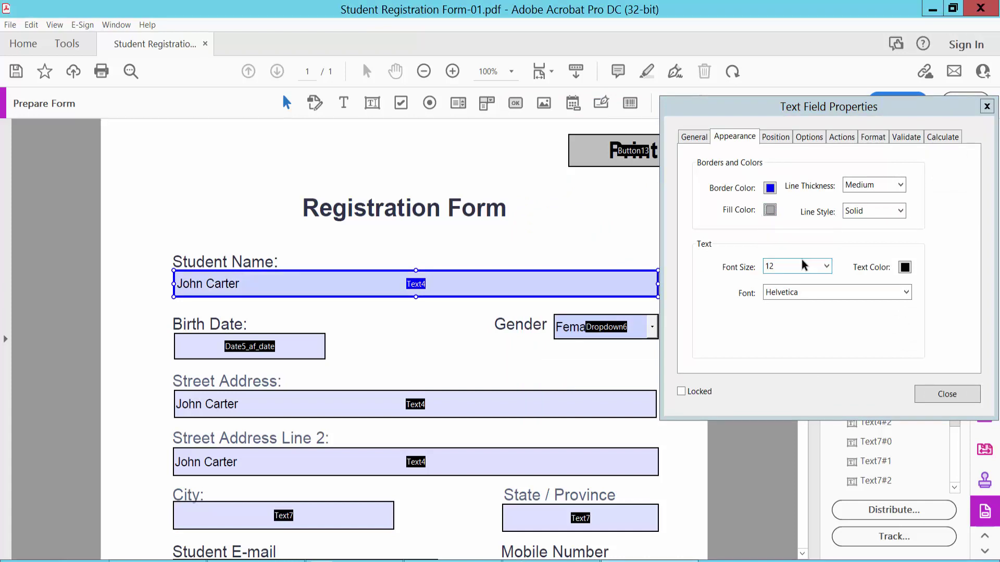
left_click_drag(725, 108, 618, 108)
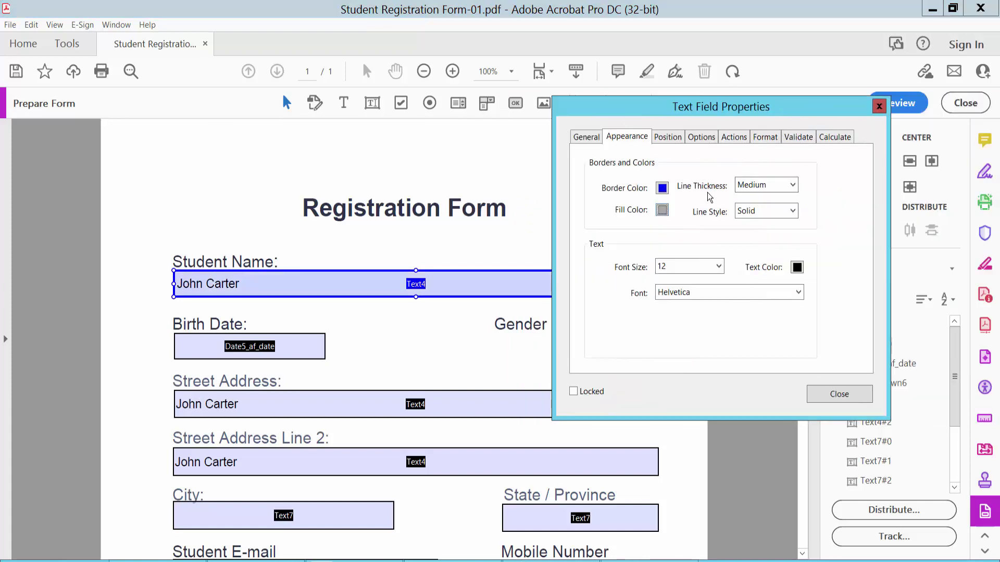
left_click(791, 211)
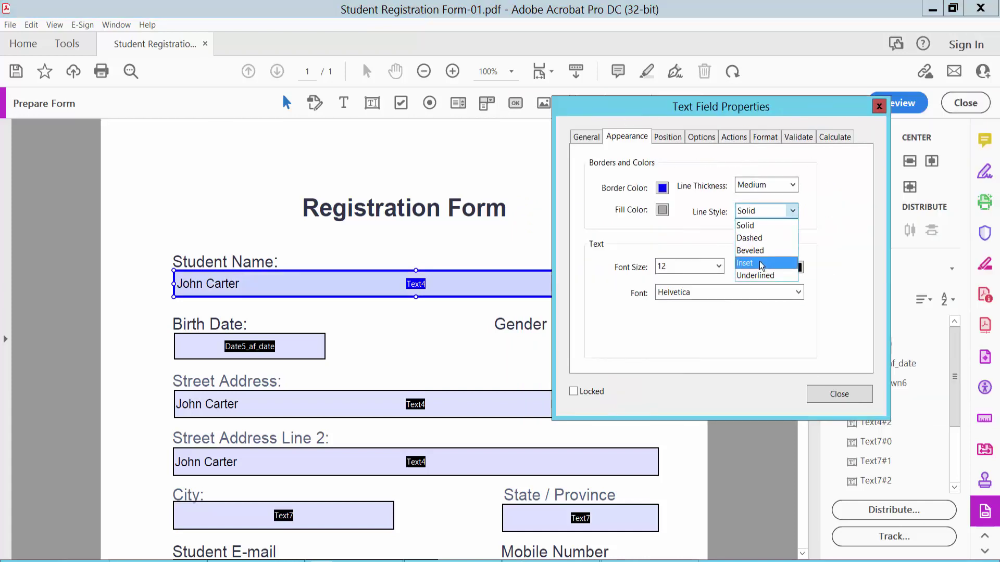
left_click(762, 238)
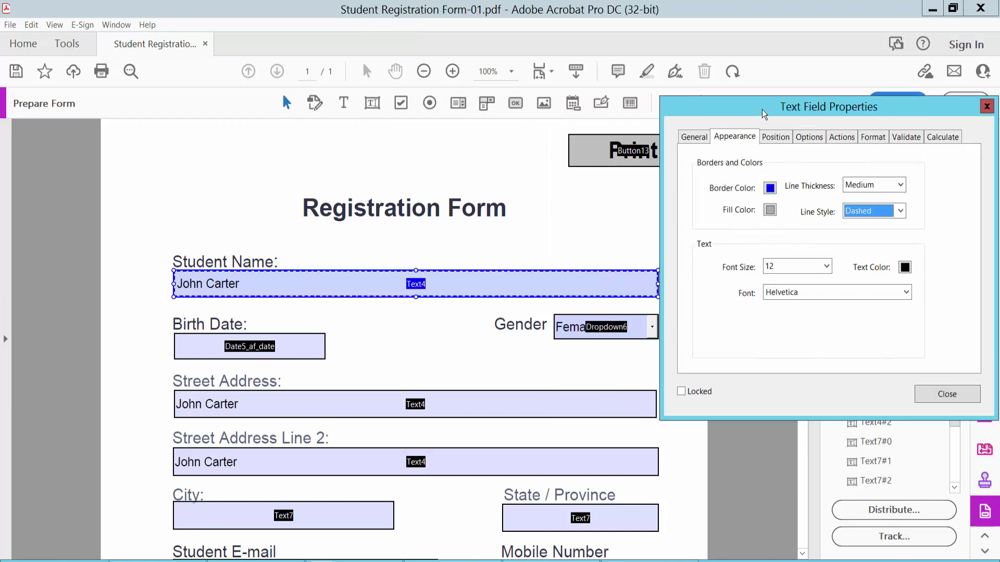
Set font size to Auto, keep black text colour and choose the Times Italic font.
left_click_drag(760, 108, 505, 107)
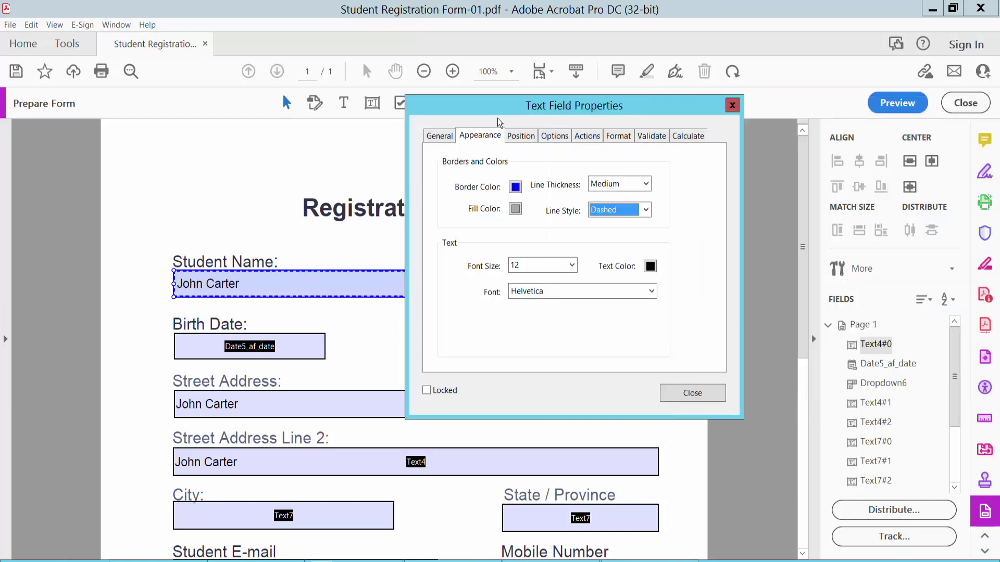
left_click(574, 268)
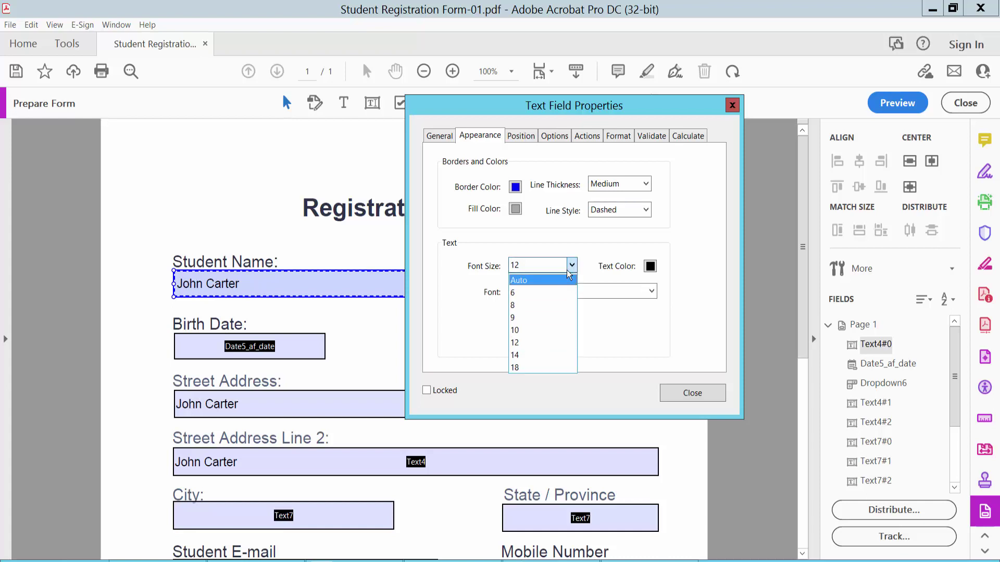
left_click(547, 281)
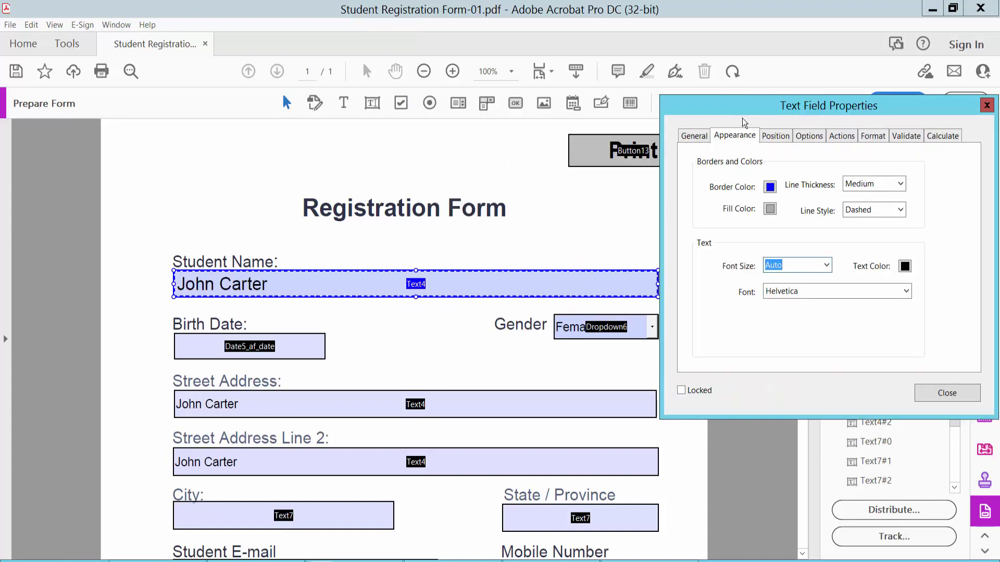
left_click_drag(740, 111, 611, 110)
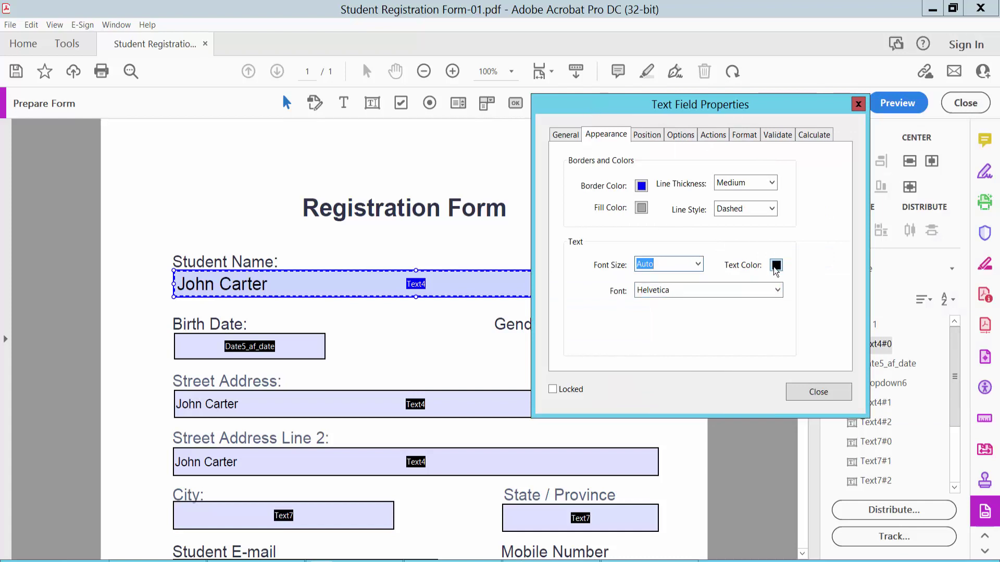
left_click(775, 266)
left_click(776, 267)
left_click(778, 291)
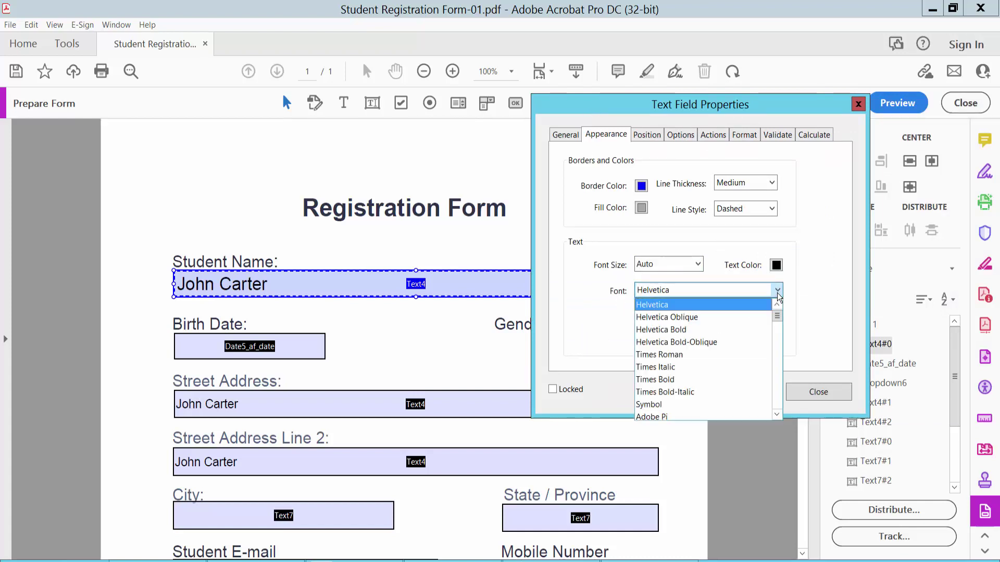
left_click(668, 368)
left_click_drag(716, 105, 686, 105)
left_click(614, 134)
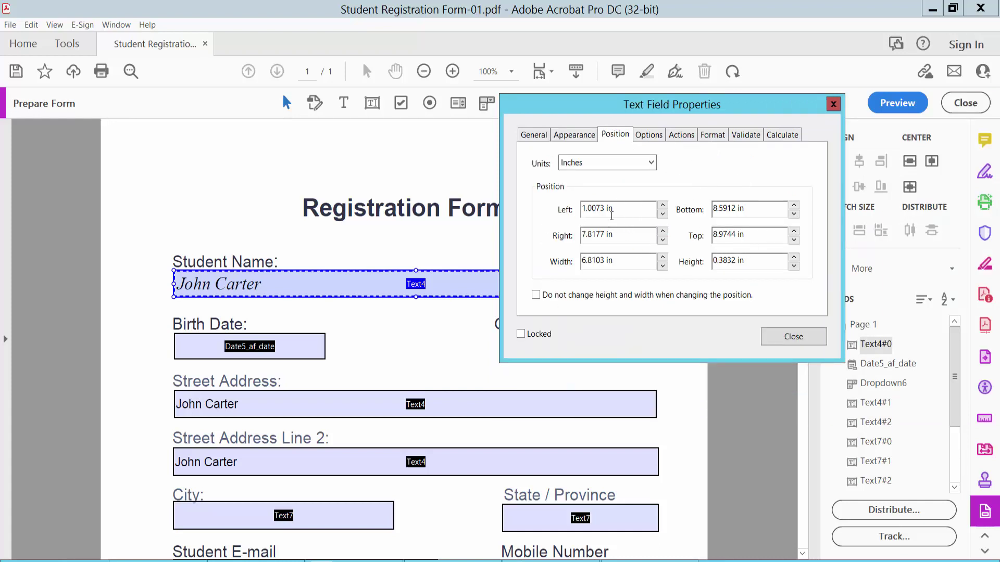
Set the text alignment to Center, then show the Format tab's category list.
left_click(648, 134)
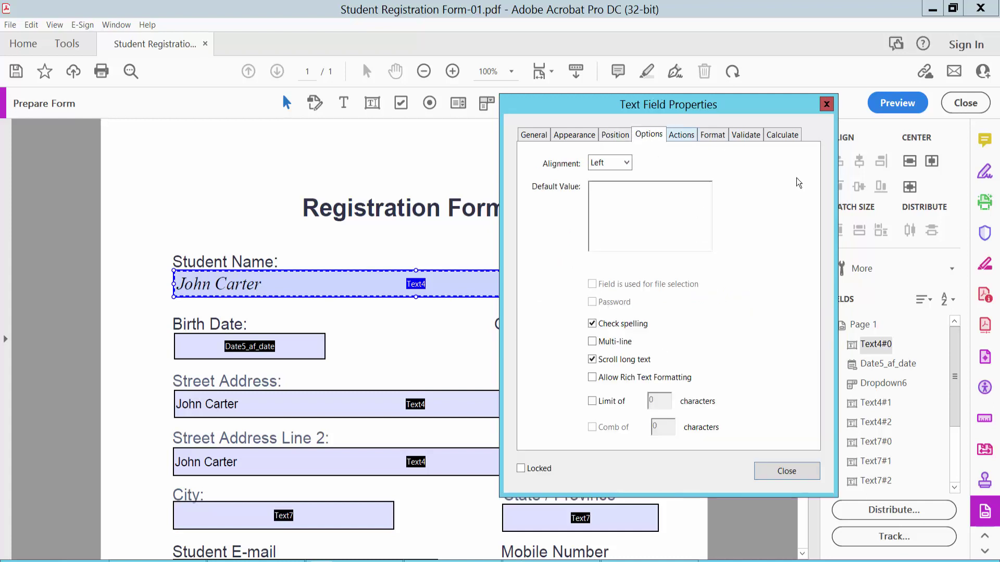
left_click(628, 166)
left_click(603, 190)
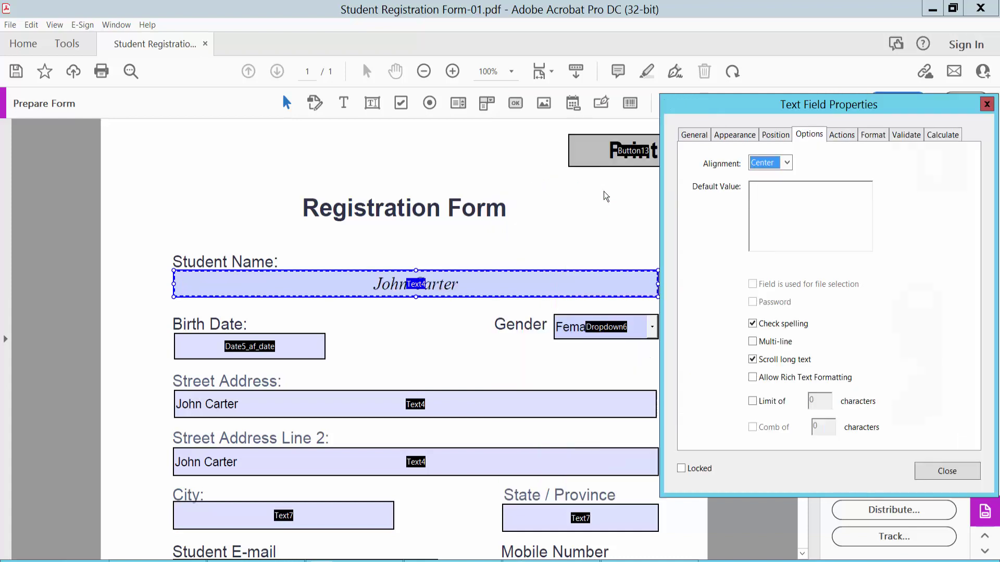
left_click(842, 136)
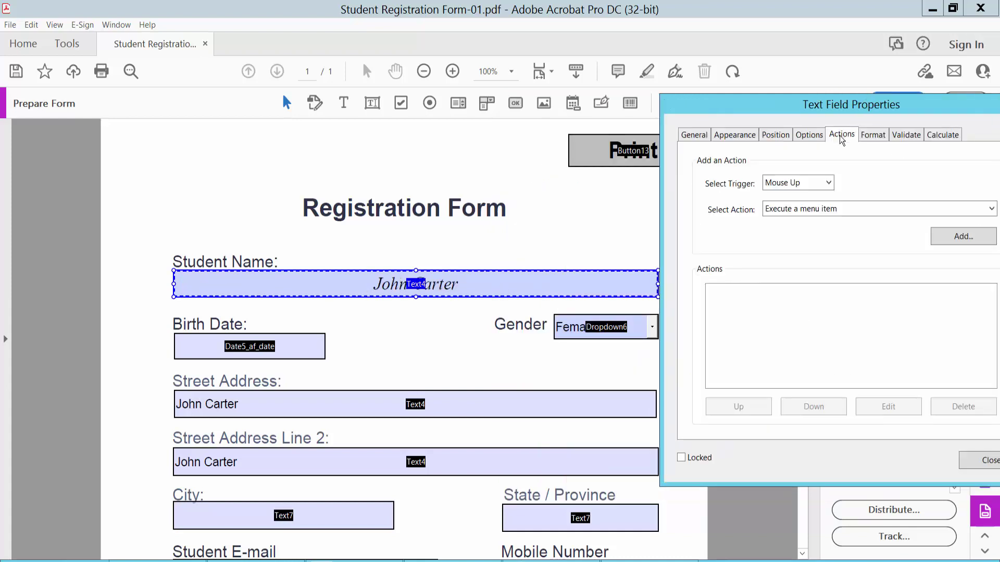
left_click(875, 136)
left_click(847, 163)
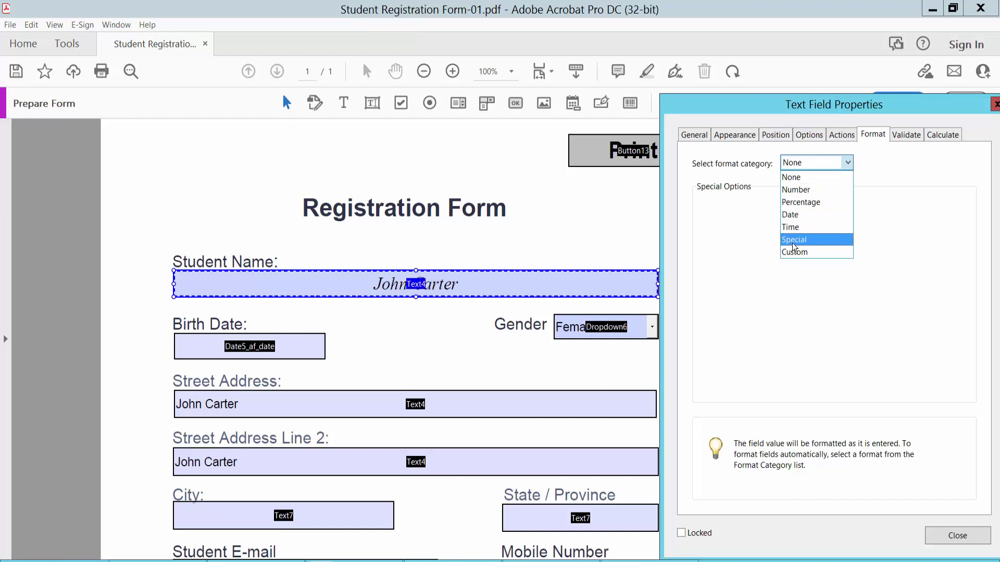
Close the Text4 field properties with the format category left as None.
left_click(920, 167)
left_click_drag(902, 108, 736, 101)
left_click(791, 530)
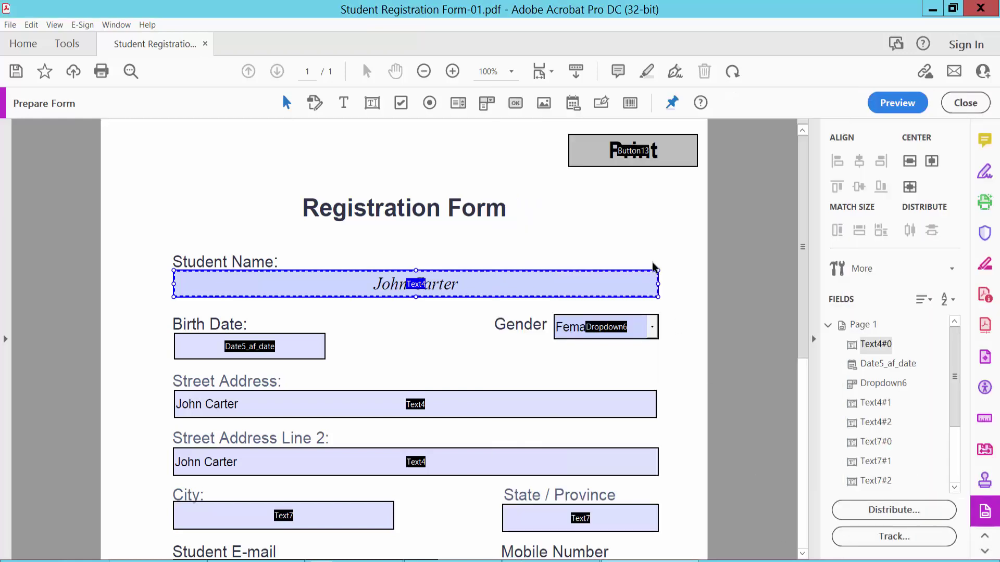
Preview the form and click into the restyled Student Name field.
left_click(895, 103)
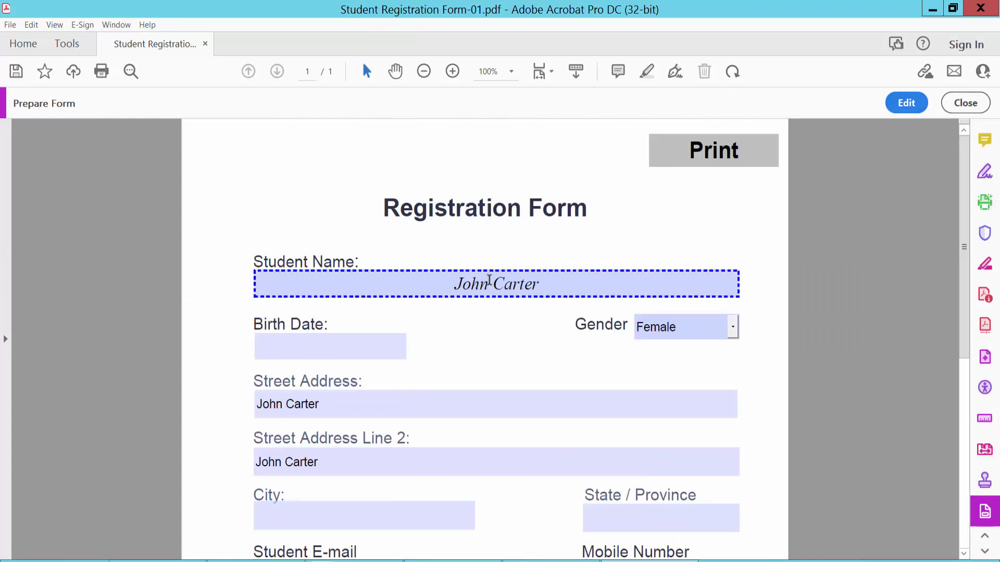
left_click(544, 283)
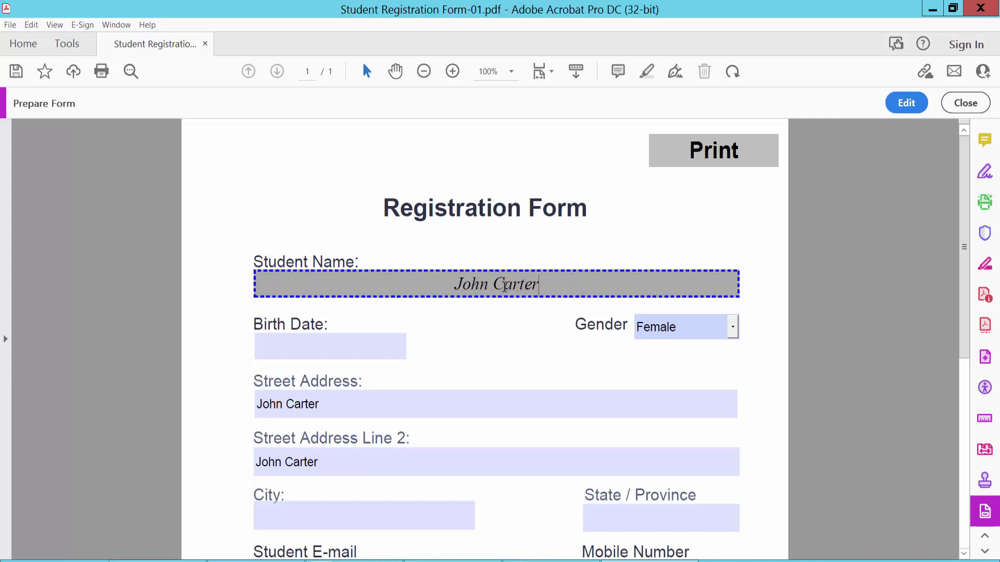
scroll(546, 270, "down", 1)
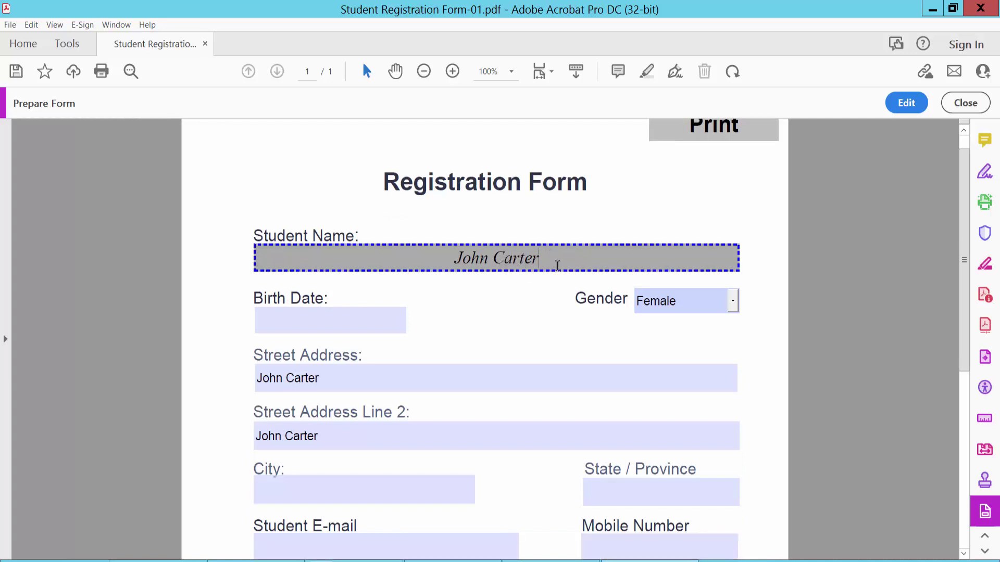
Set the Text4 field's format category to Date with the mm/dd/yyyy pattern.
left_click(902, 103)
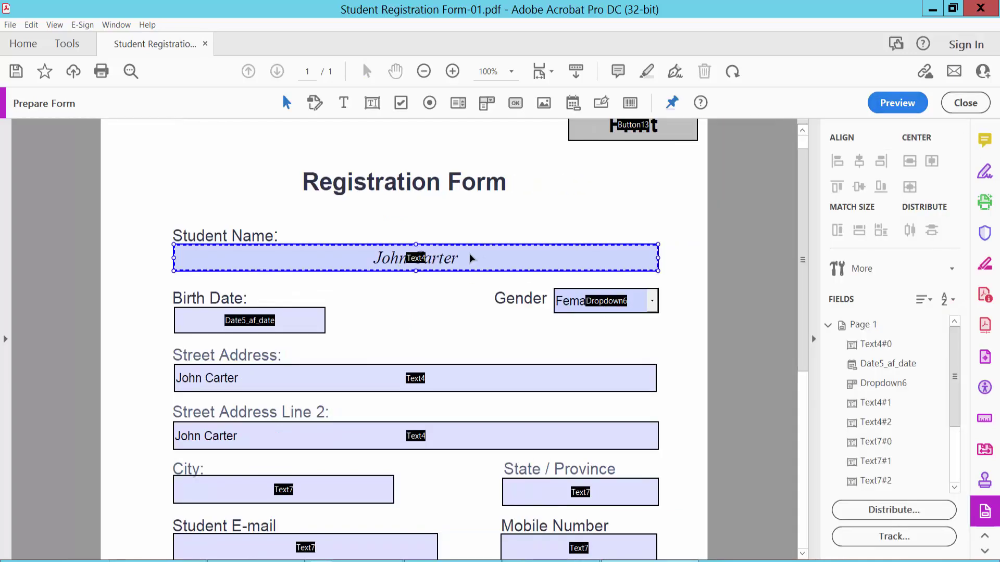
right_click(471, 259)
left_click(527, 214)
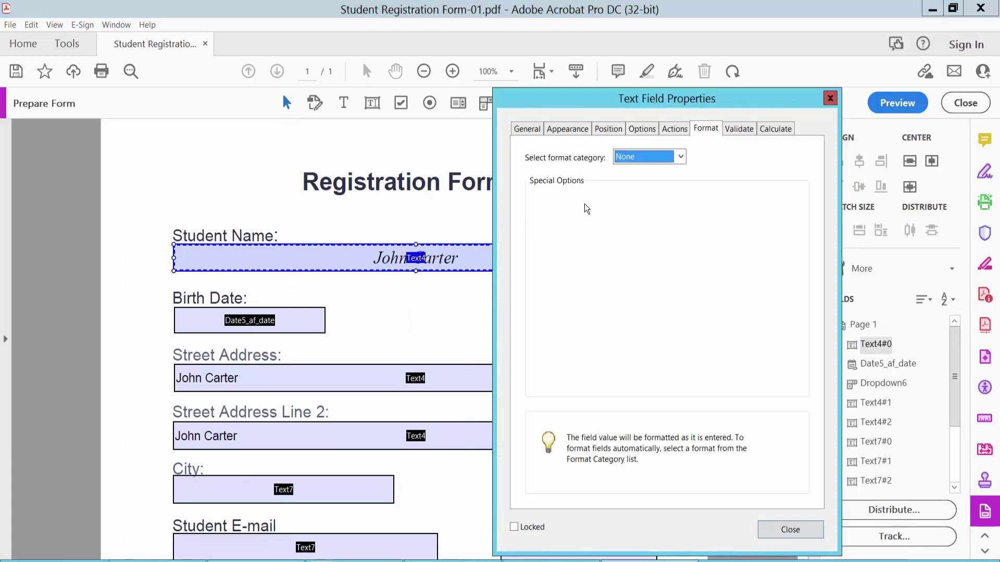
left_click(566, 129)
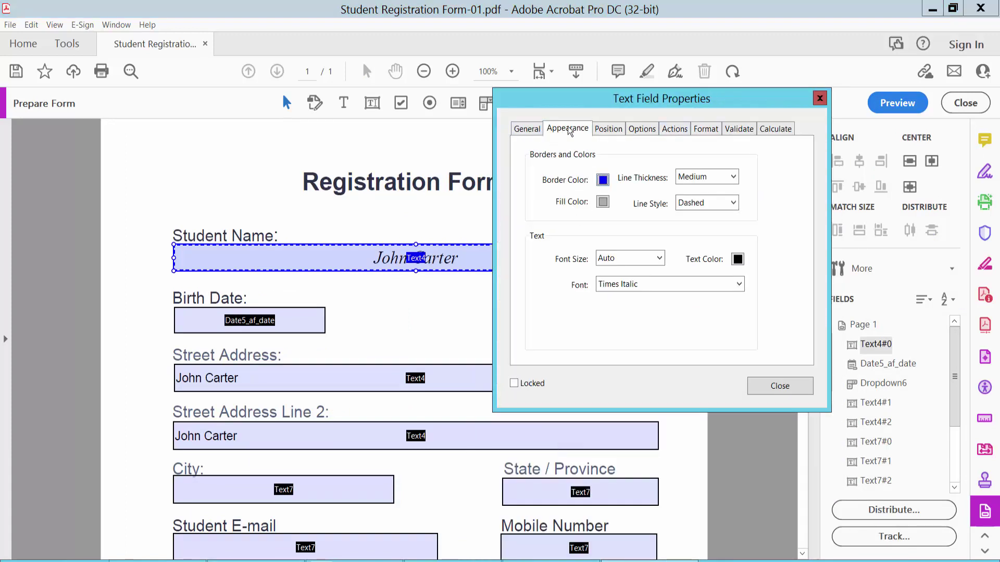
left_click(702, 130)
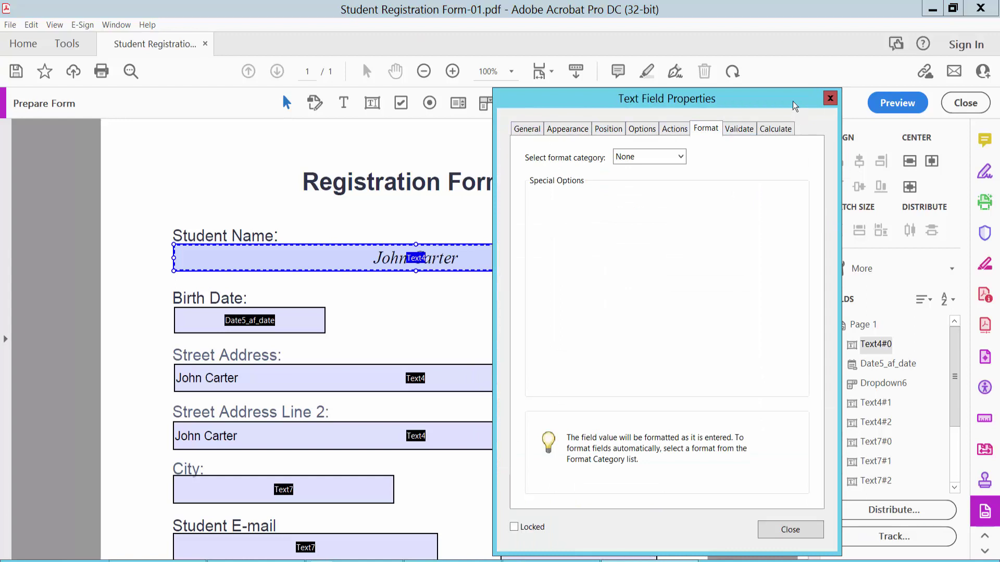
left_click_drag(790, 99, 798, 62)
left_click(691, 119)
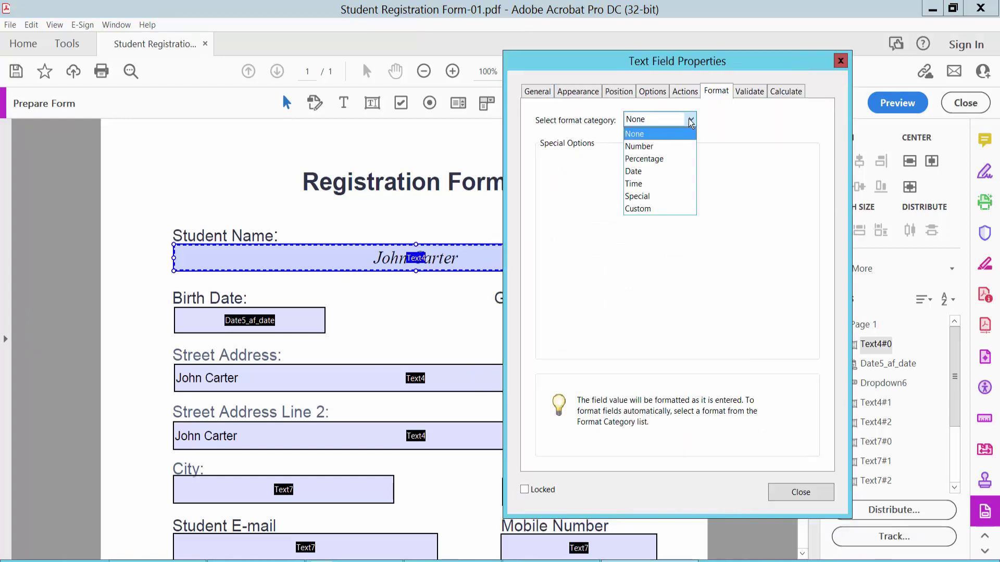
left_click(645, 171)
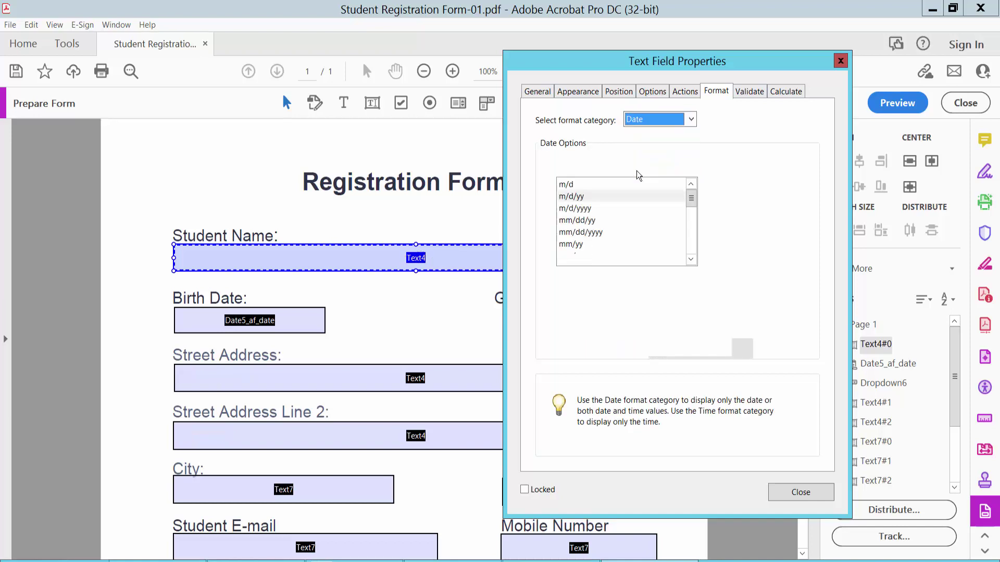
left_click(582, 234)
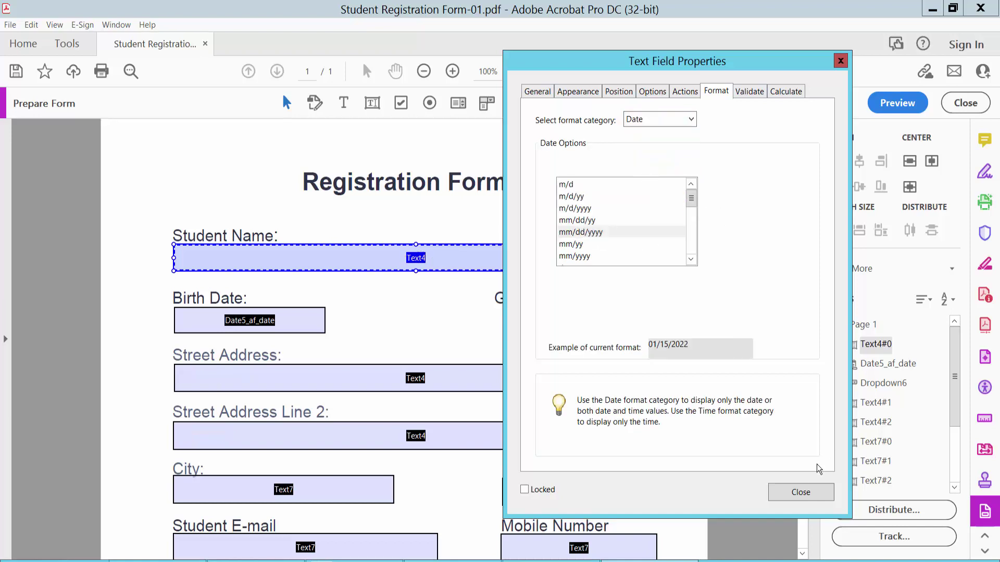
Apply the date format, preview the form and type a student's name into the field.
left_click(809, 498)
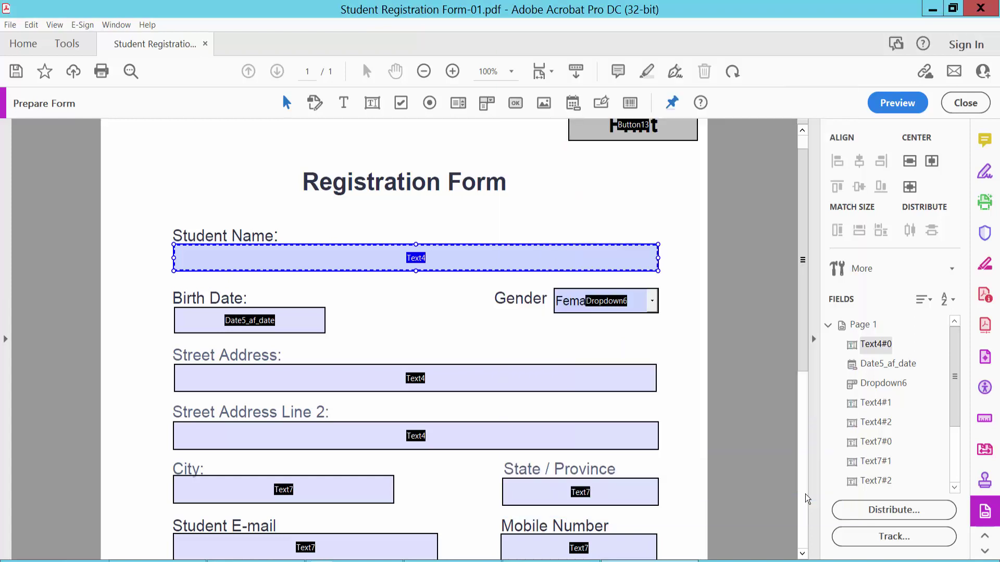
left_click(901, 103)
left_click(527, 247)
type("John Carter")
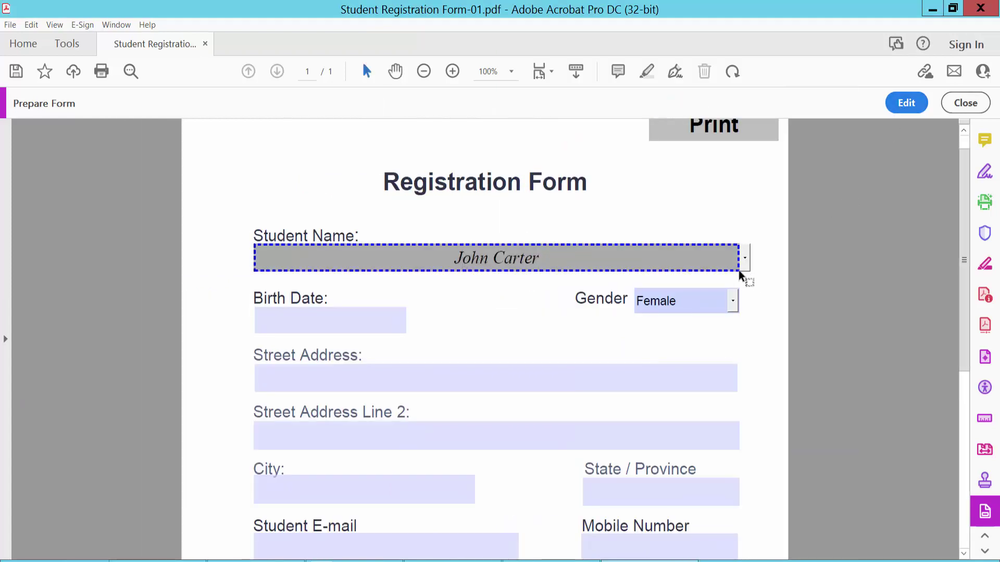
Pick 11, then 28 January 2022 from the calendar and exit form editing.
left_click(744, 259)
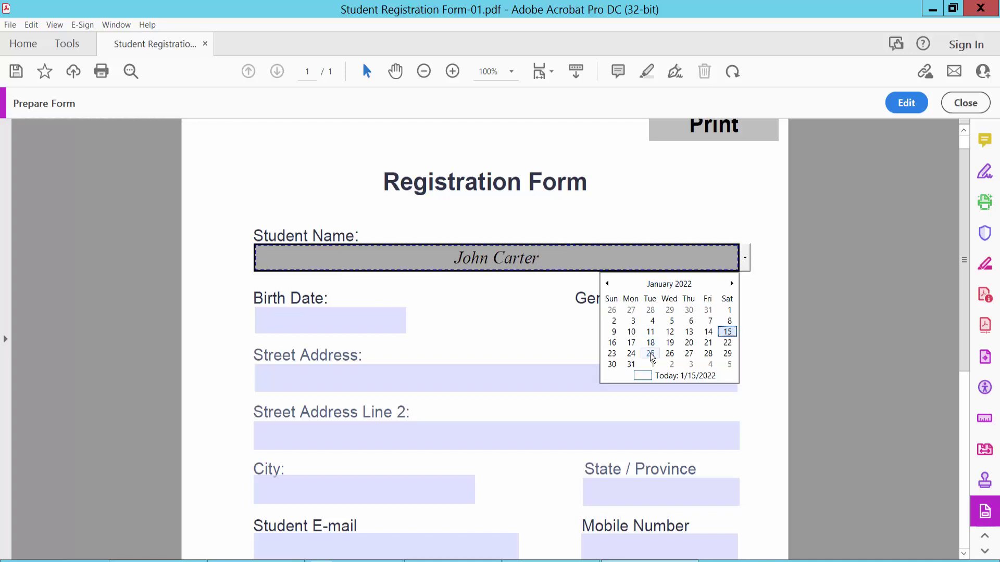
left_click(650, 331)
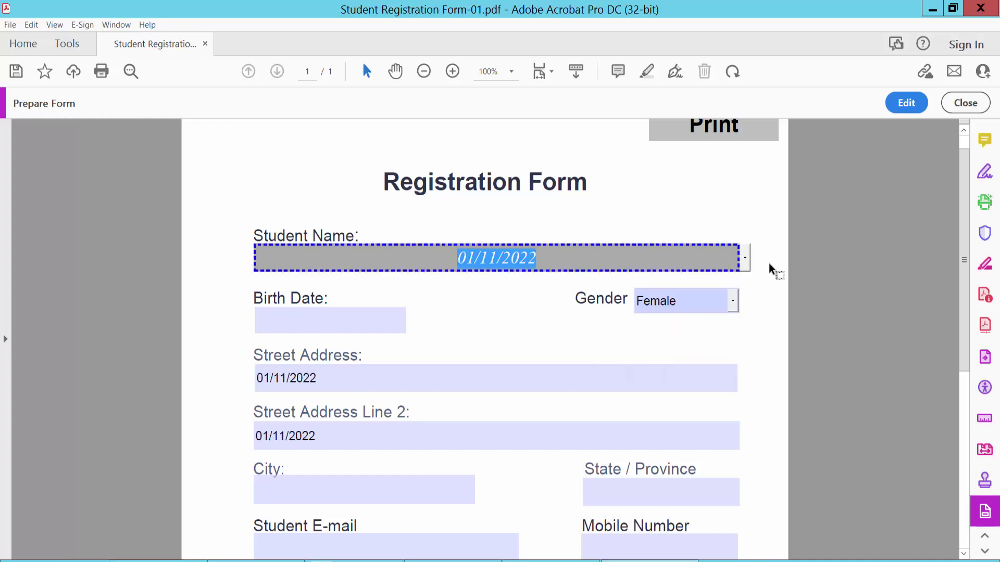
left_click(746, 260)
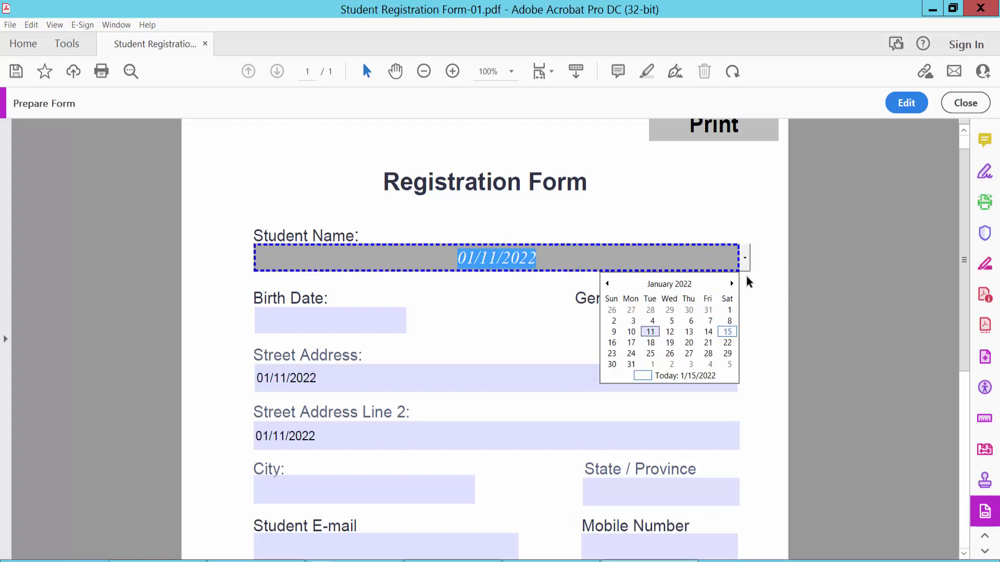
left_click(709, 352)
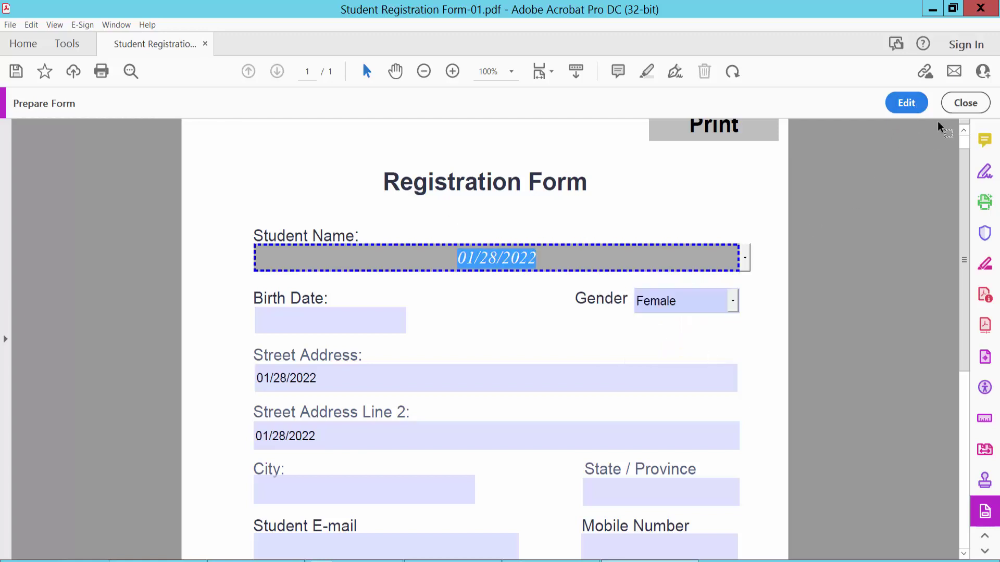
left_click(961, 102)
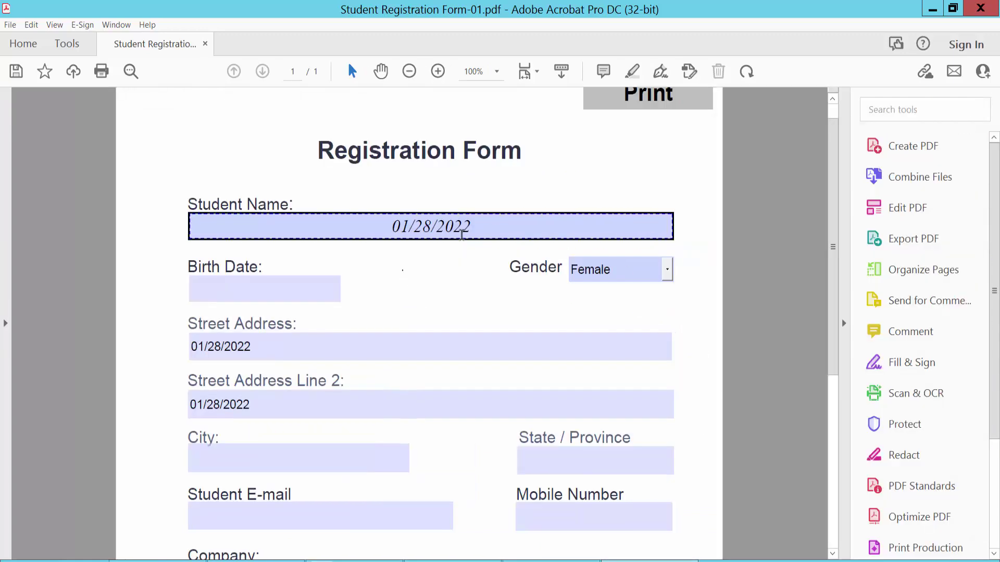
Reopen Prepare Form mode and delete the Student Name date field.
left_click(462, 235)
scroll(109, 89, "up", 1)
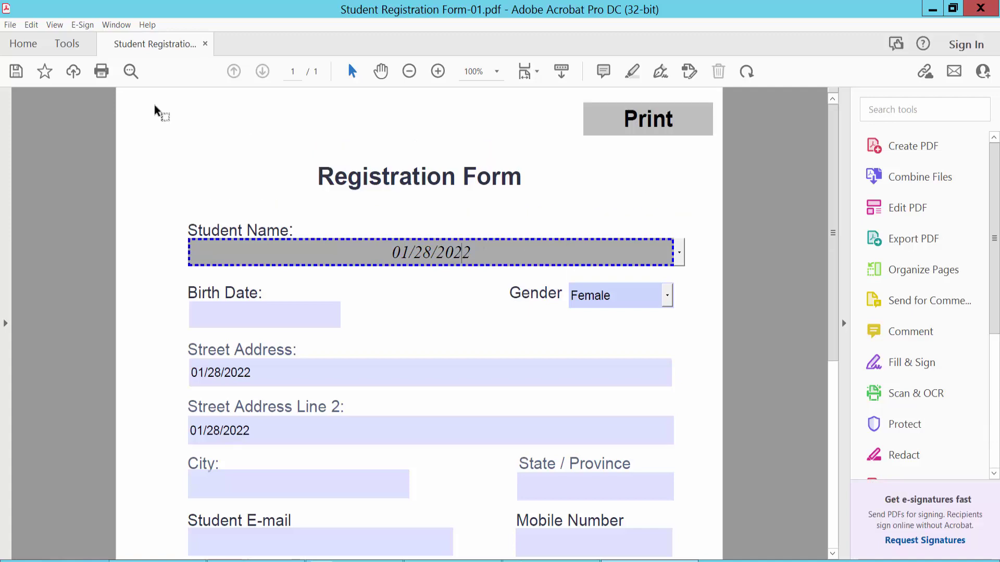
left_click(67, 44)
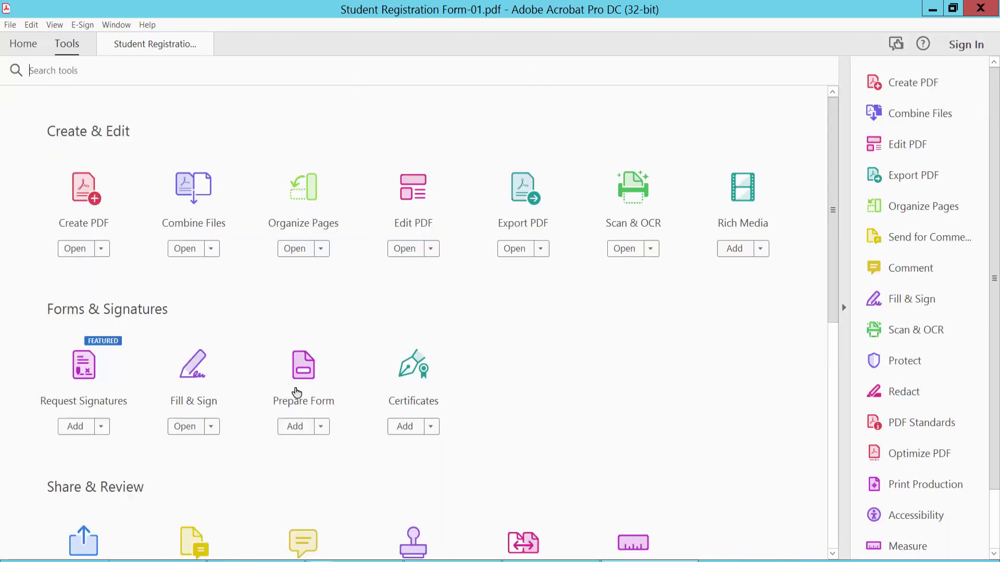
left_click(304, 389)
scroll(662, 239, "down", 1)
scroll(663, 239, "up", 1)
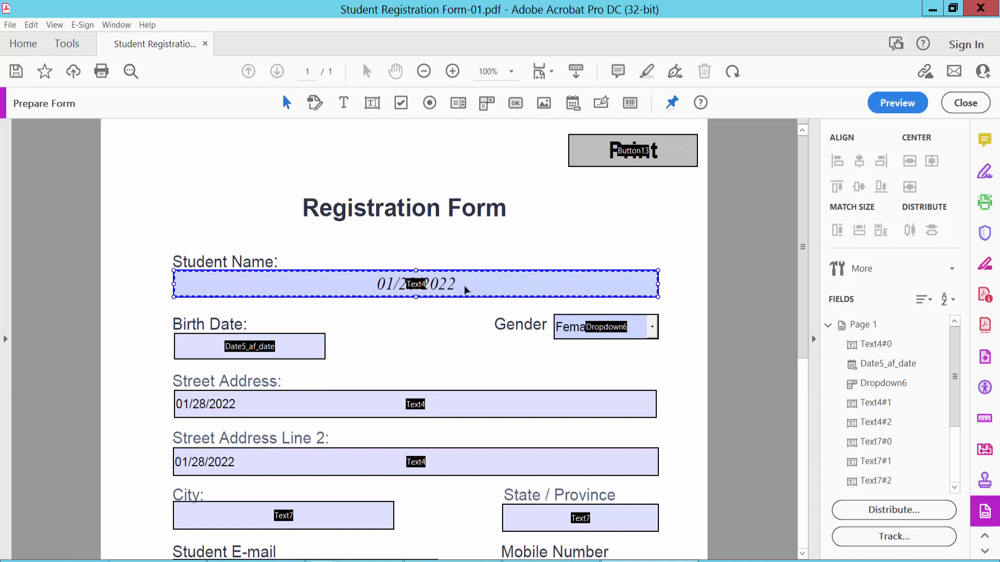
right_click(539, 288)
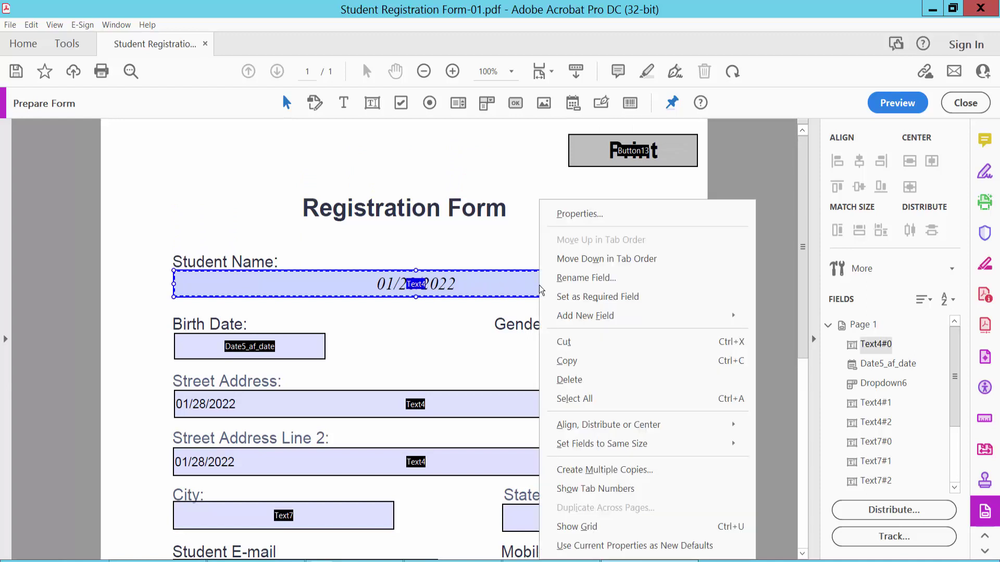
left_click(570, 380)
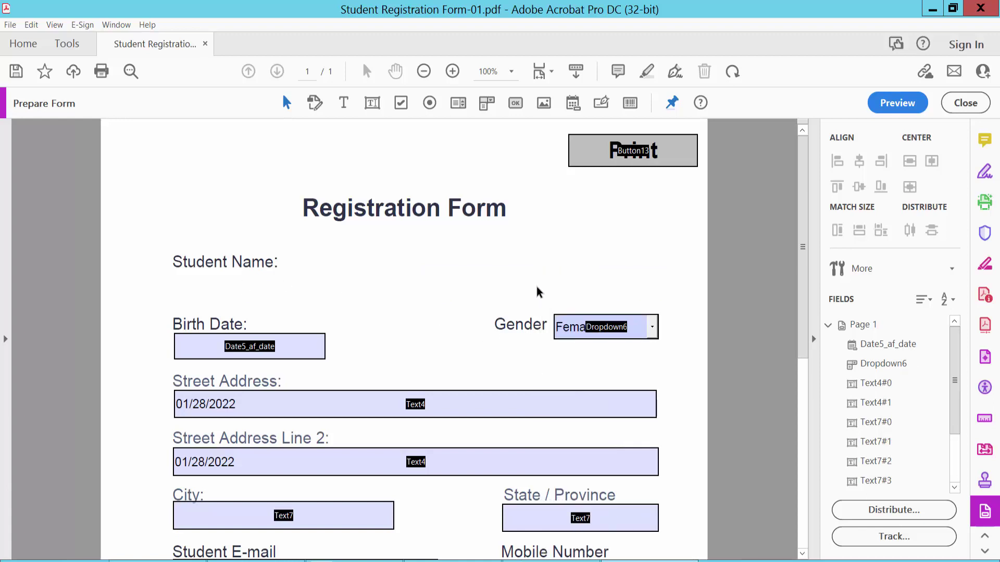
Draw a new text field beside Student Name, keep its Format as None, and close its properties.
left_click(370, 102)
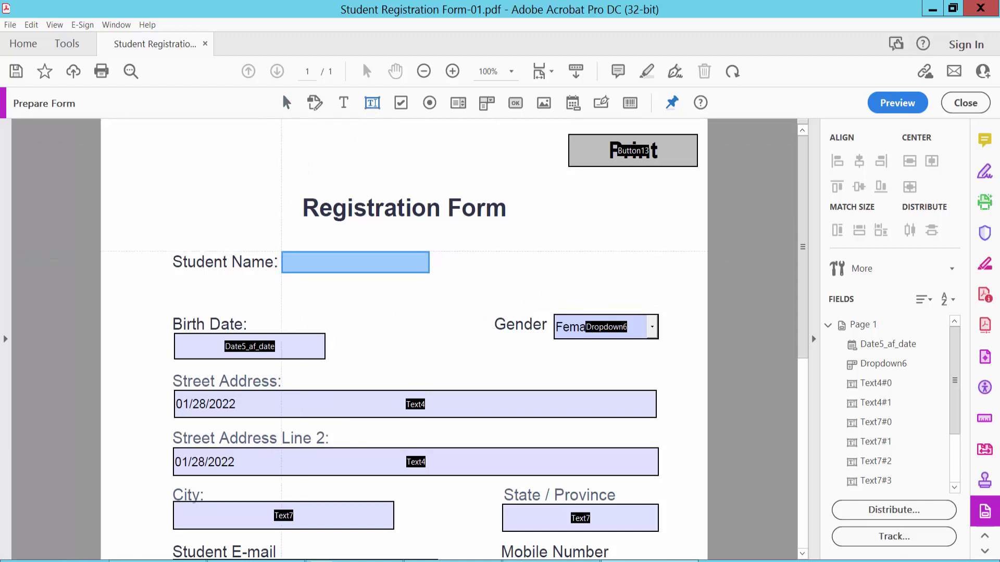
left_click_drag(282, 252, 628, 277)
right_click(515, 267)
left_click(553, 215)
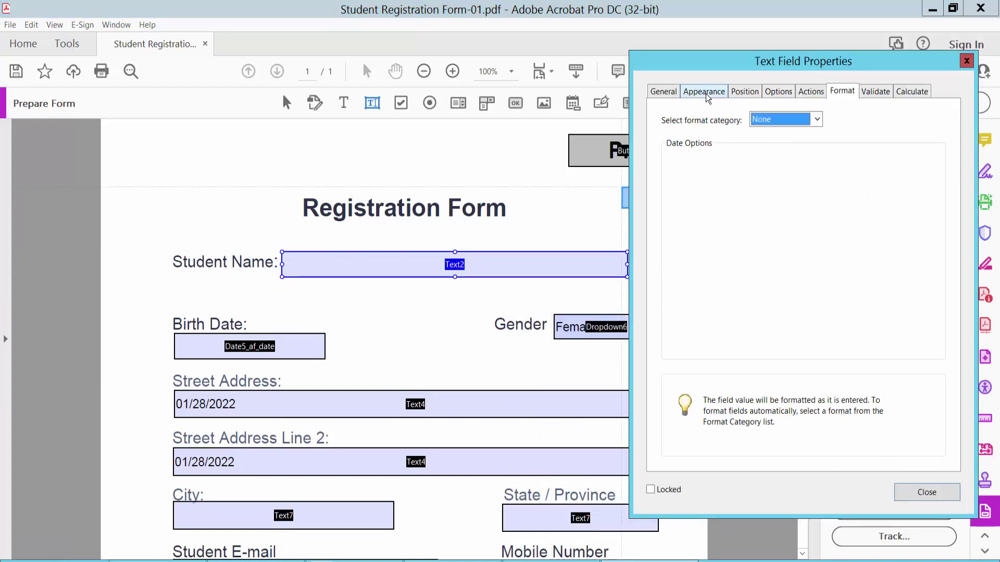
left_click(817, 119)
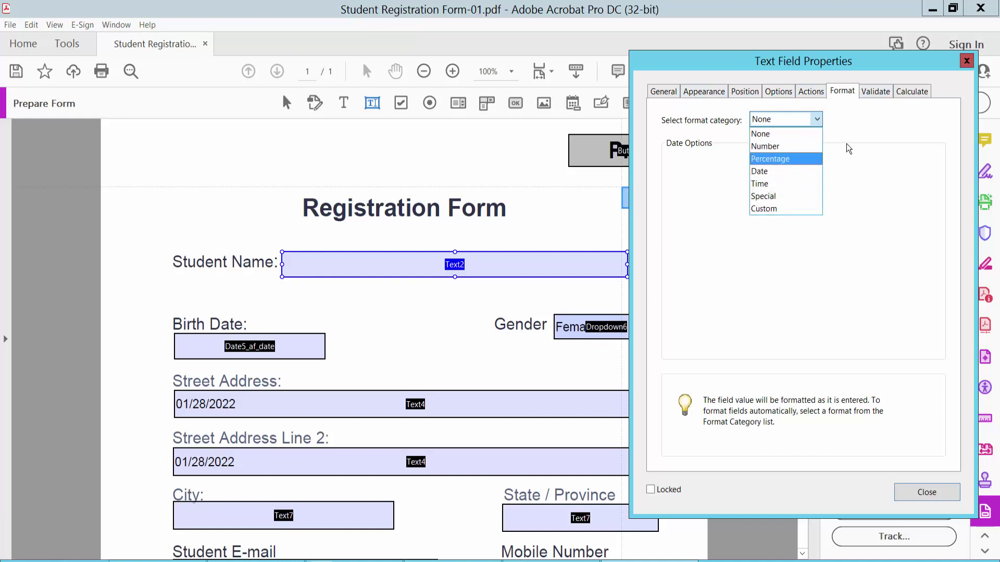
left_click(783, 134)
left_click(700, 92)
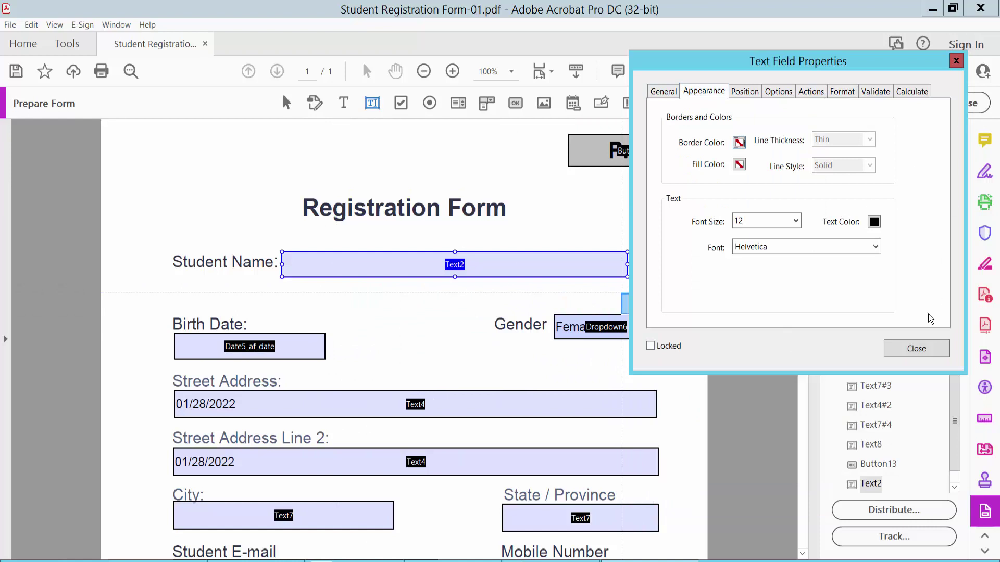
left_click(956, 61)
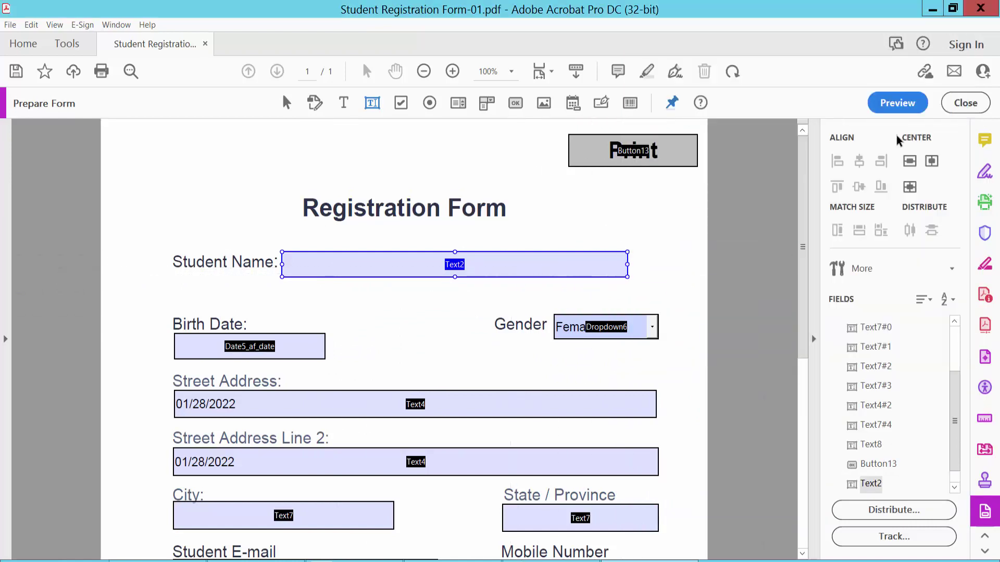
left_click(968, 105)
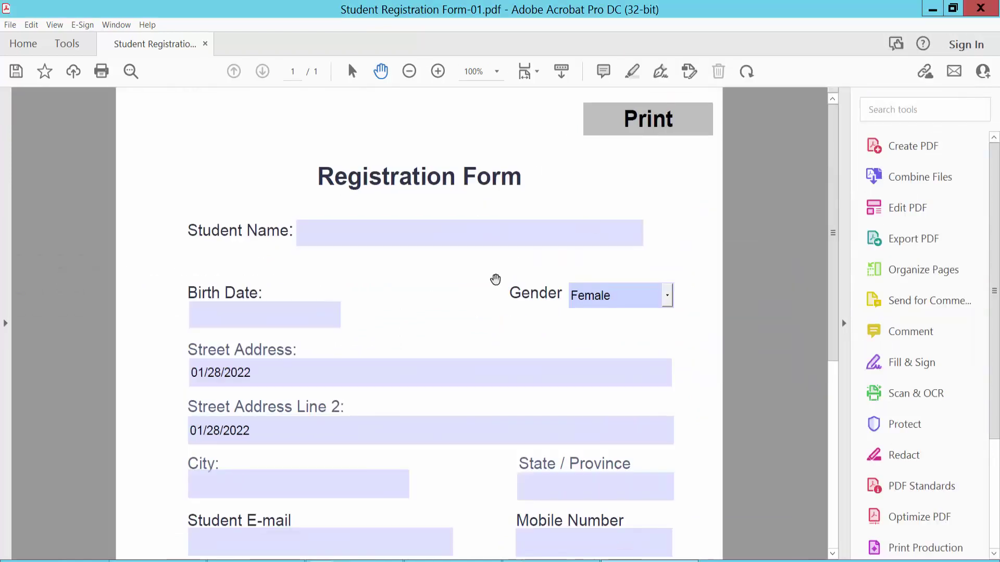
scroll(493, 282, "down", 3)
scroll(494, 281, "down", 3)
scroll(509, 281, "up", 6)
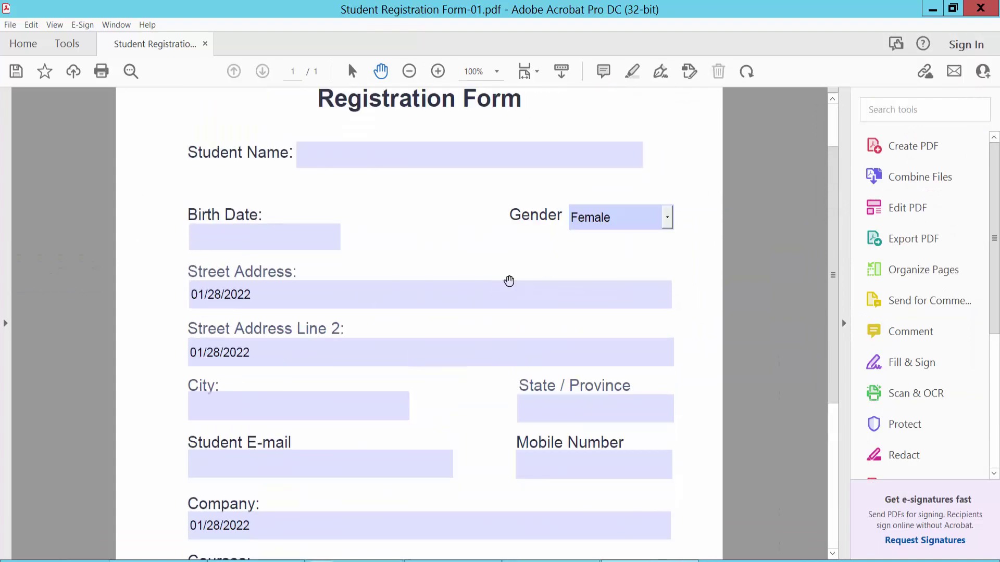
scroll(527, 275, "down", 1)
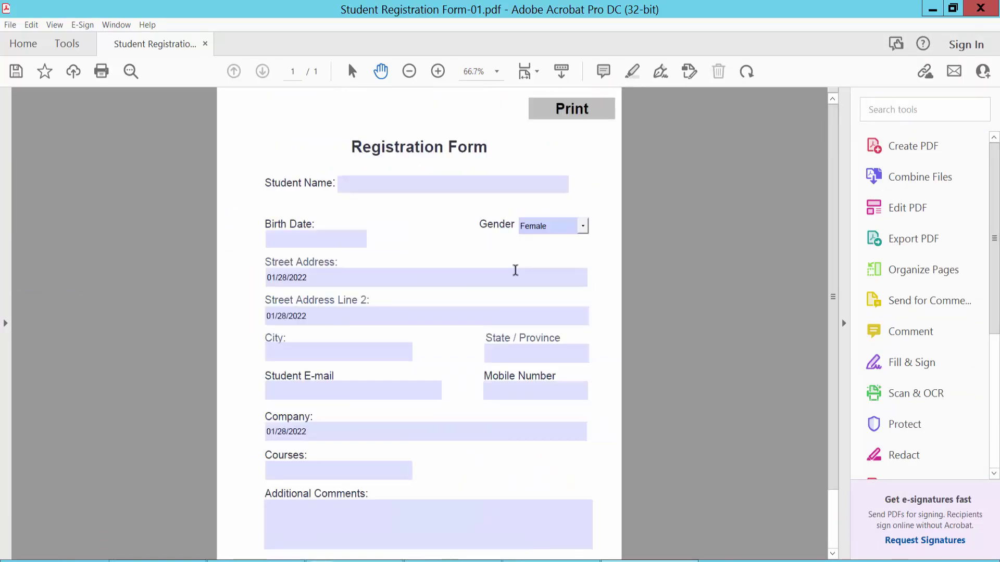